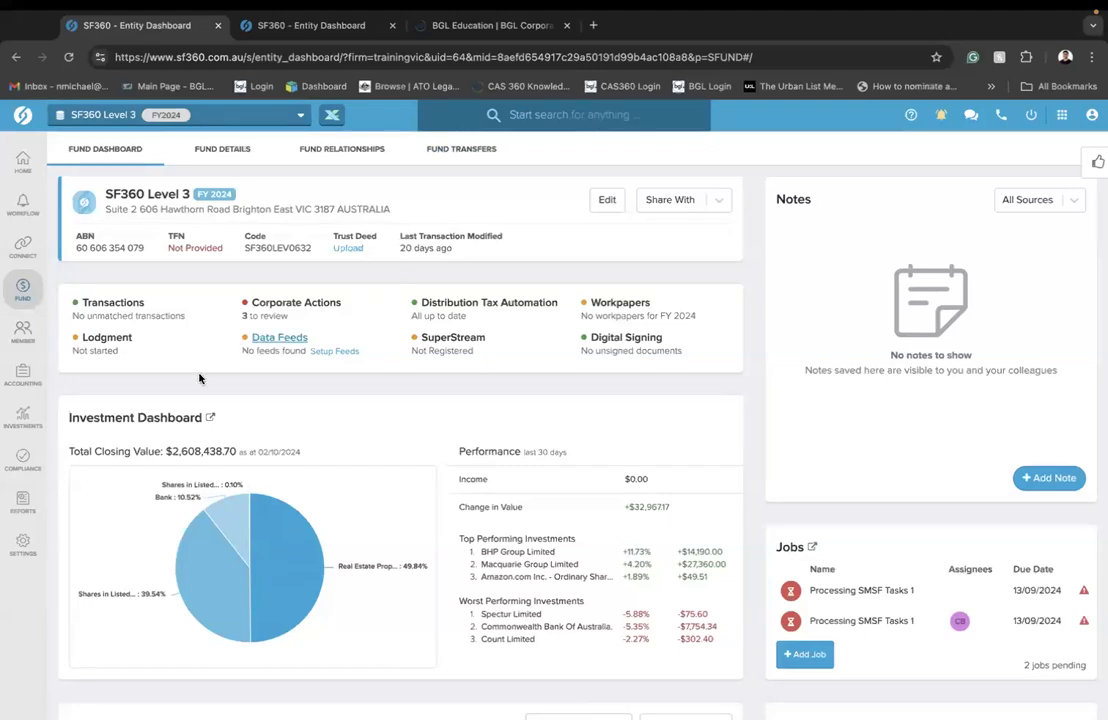
Step: Create entries for the period 01/07/2023 to 01/03/2024 in Period Compliance
mouse_move(28, 465)
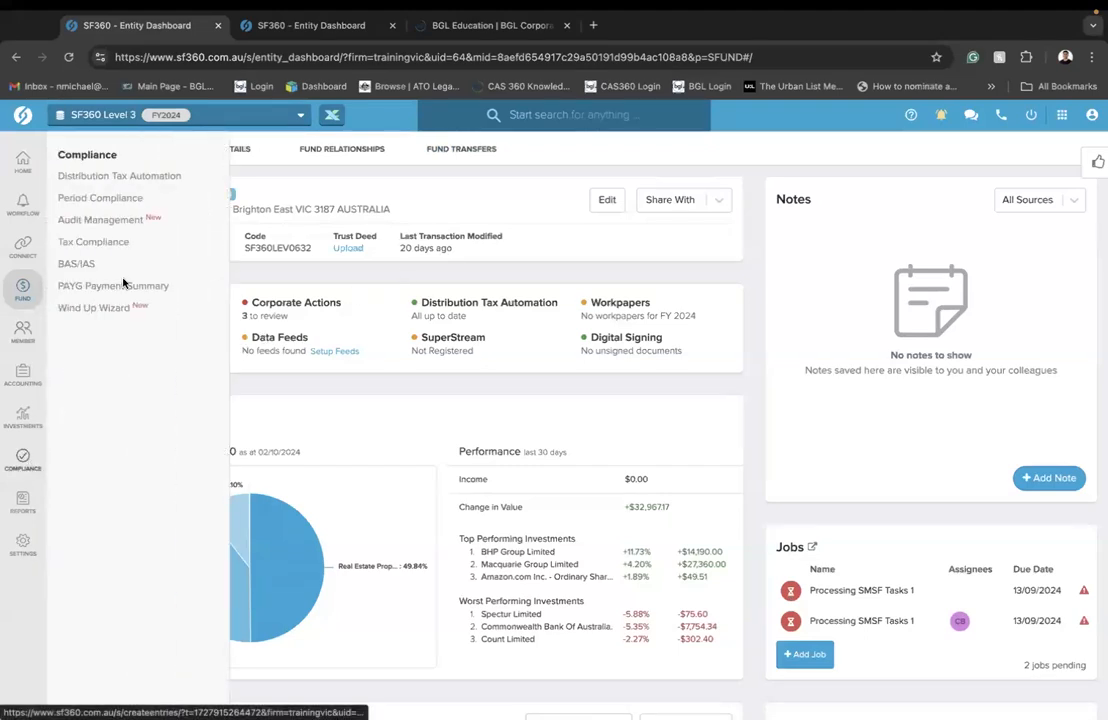
click(132, 199)
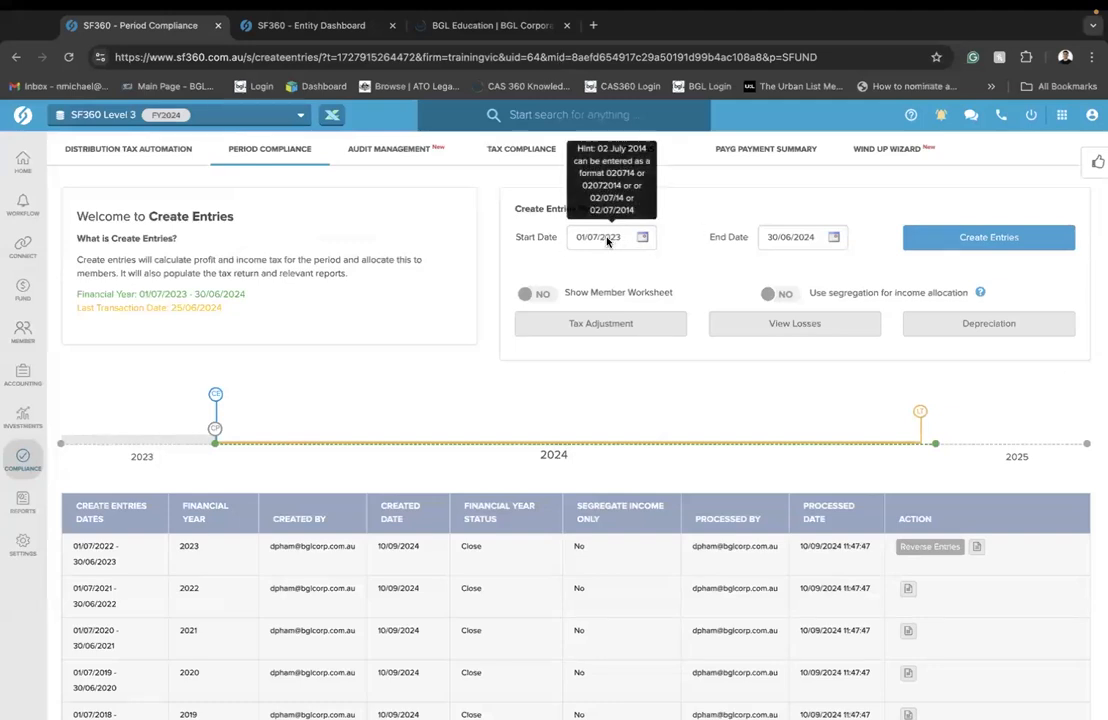
drag(818, 240, 754, 240)
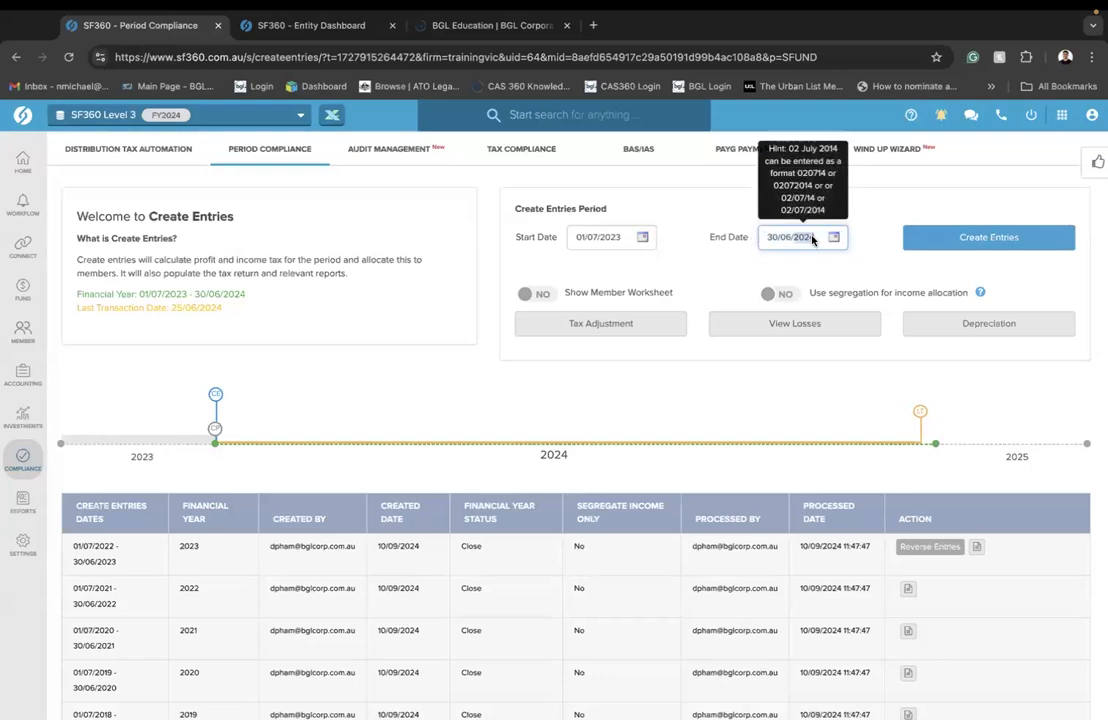
text(01/03/2024)
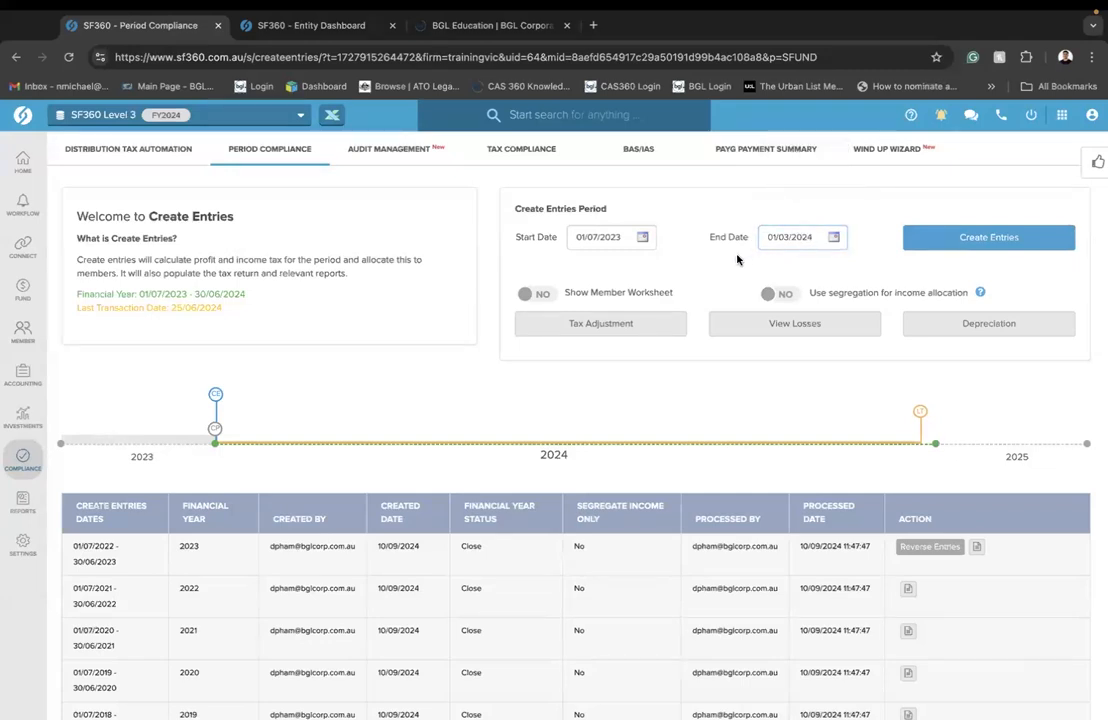
click(964, 243)
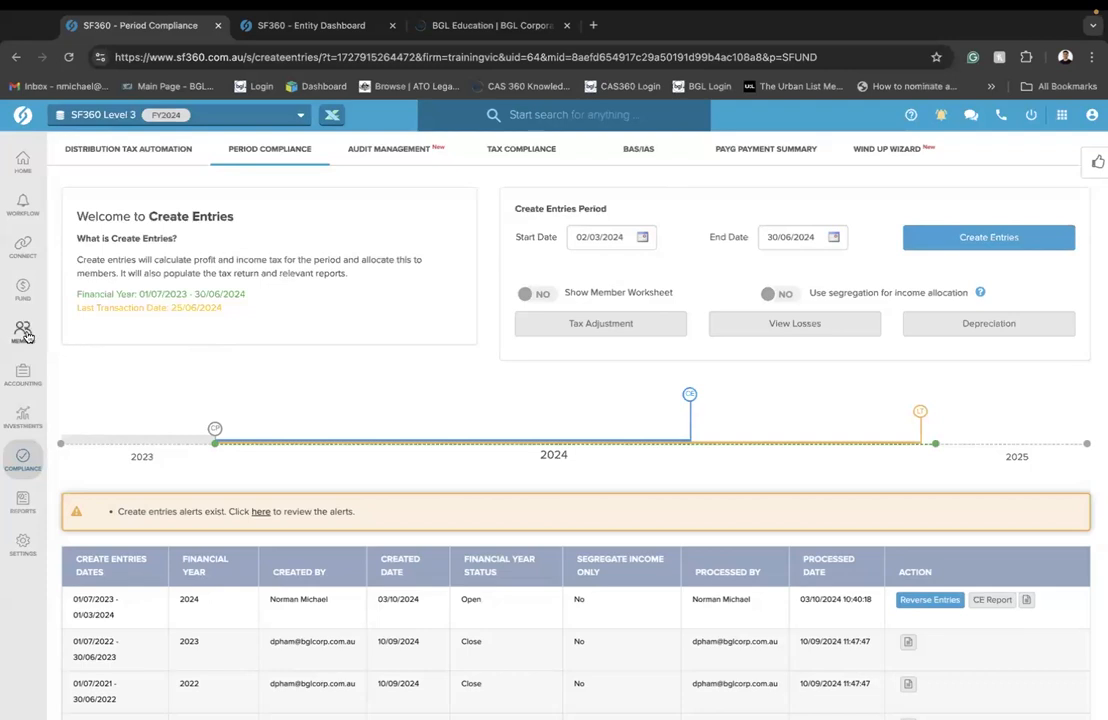
Step: Open the fund's member list and start a new pension account
mouse_move(27, 335)
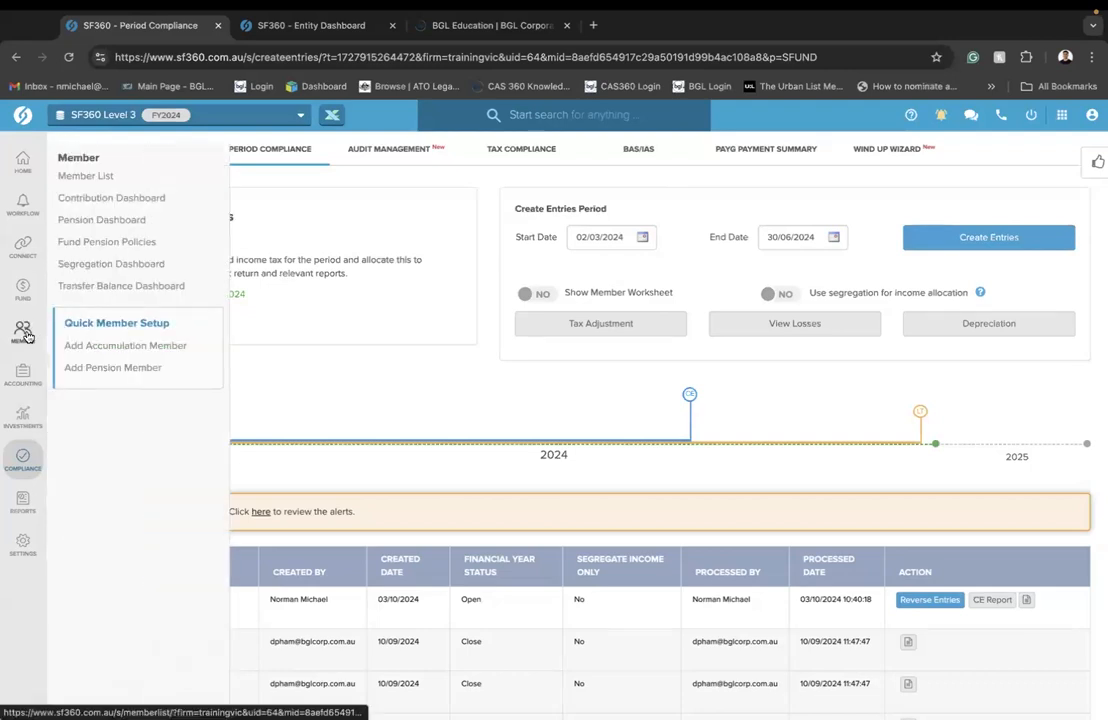
click(110, 177)
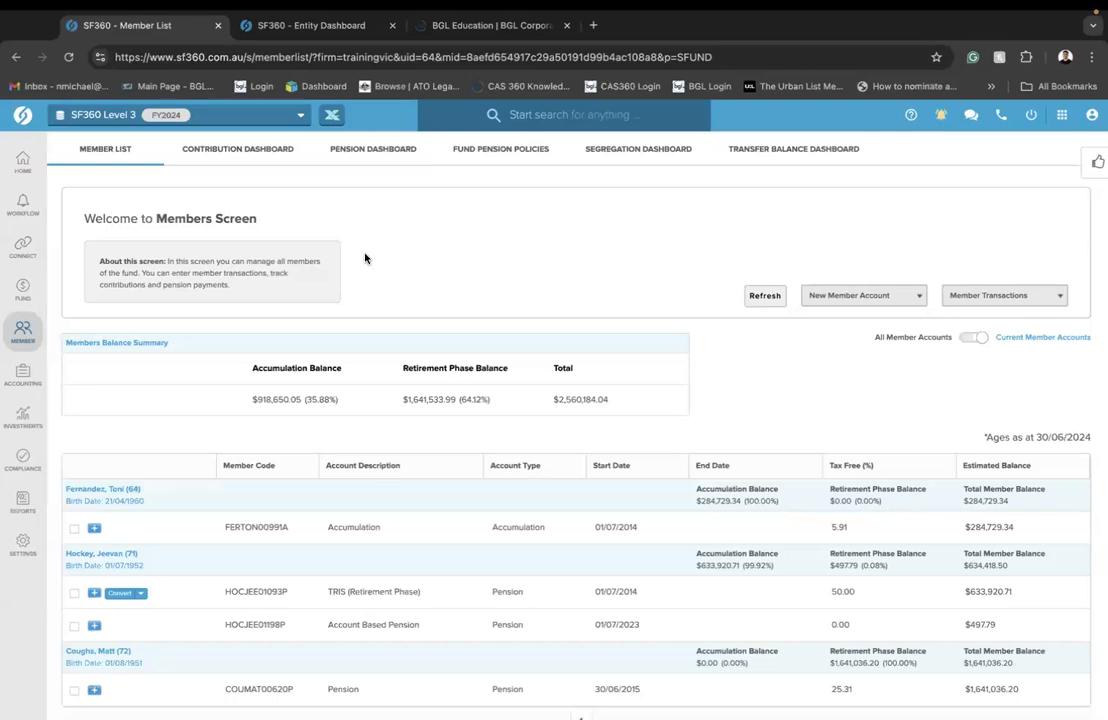
click(888, 302)
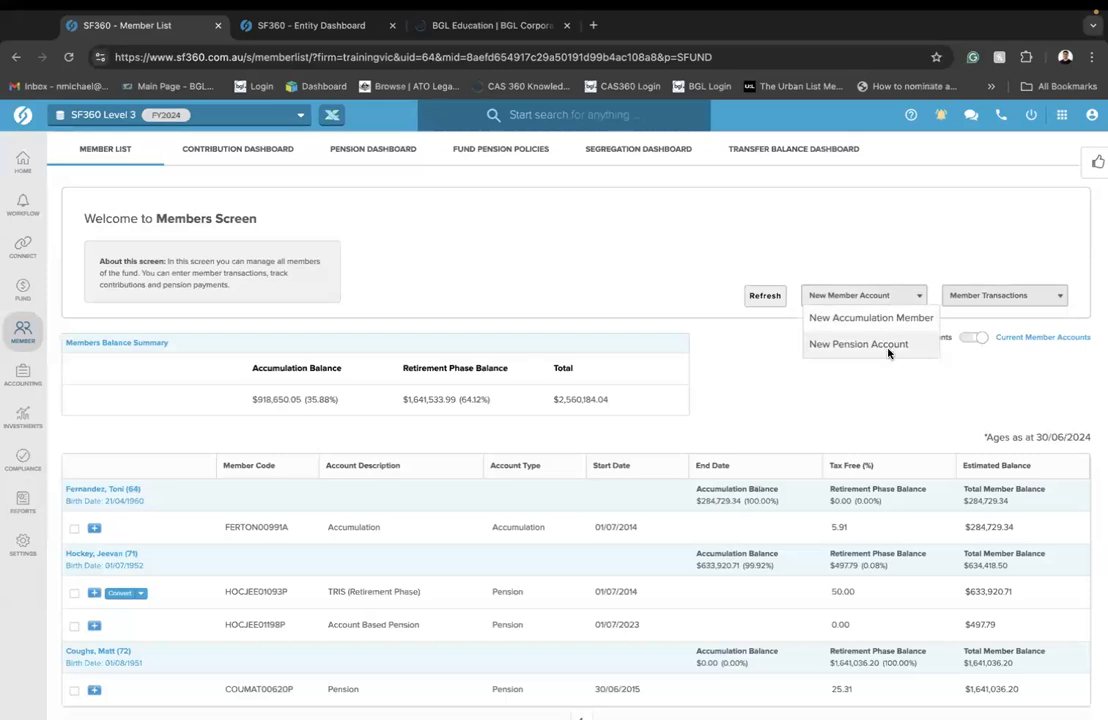
click(888, 345)
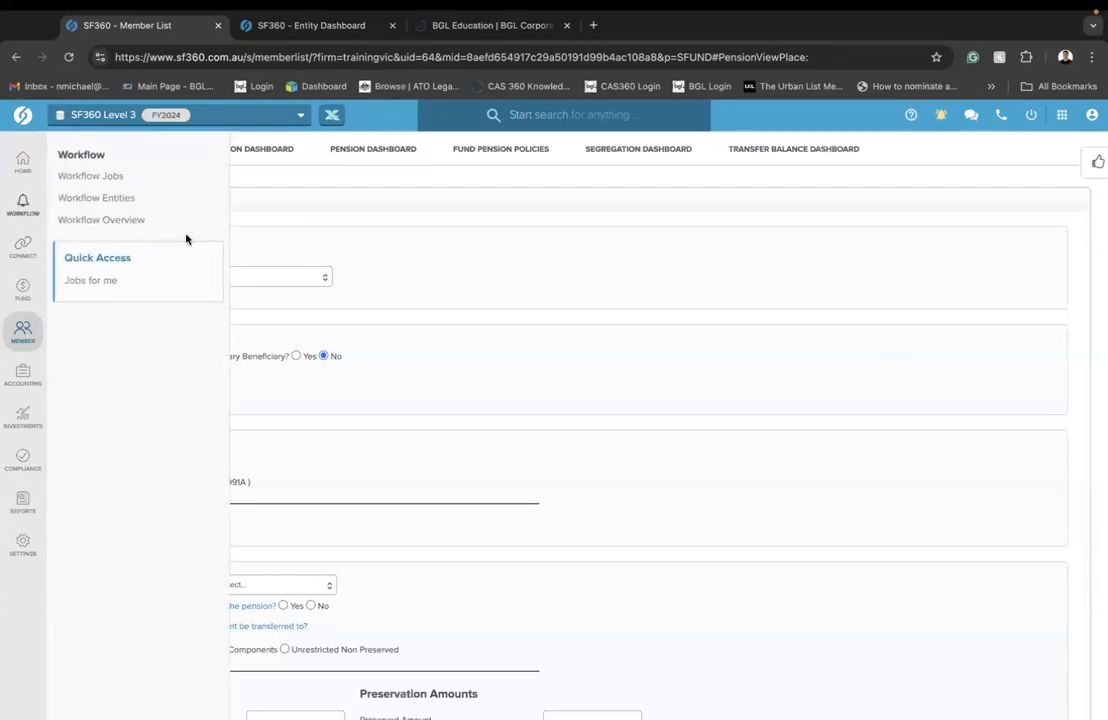
Step: Enter 02/03/2014 as the pension start date and choose Account Based Pension as the account type
click(168, 252)
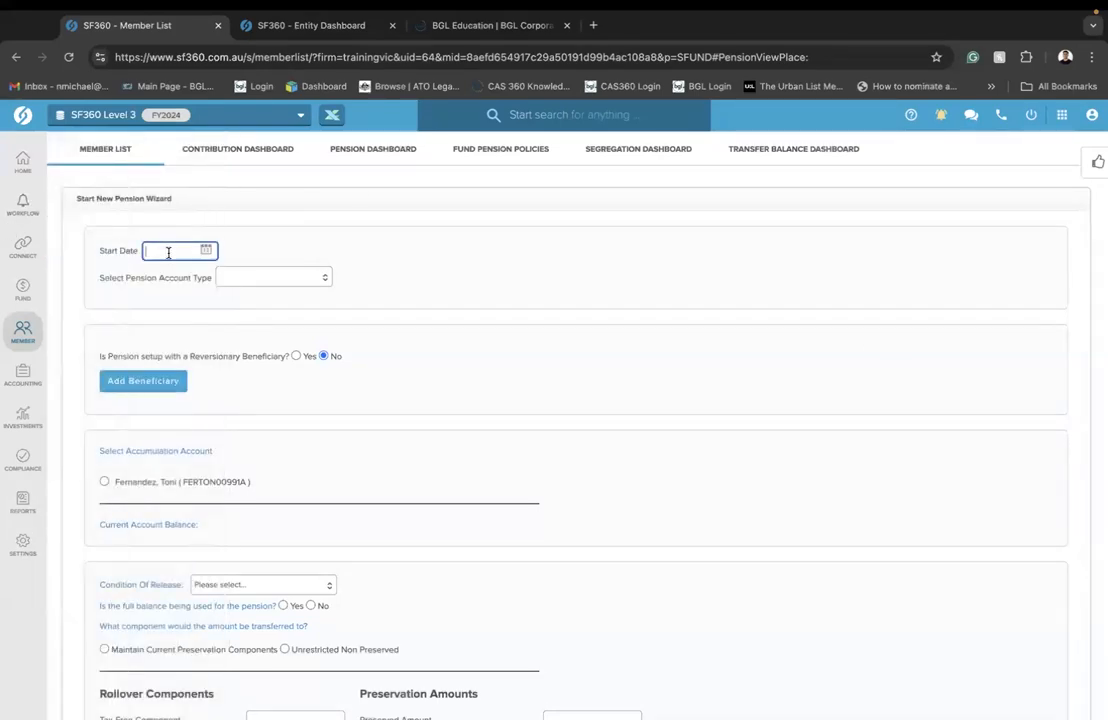
text(02/03/2014)
click(250, 275)
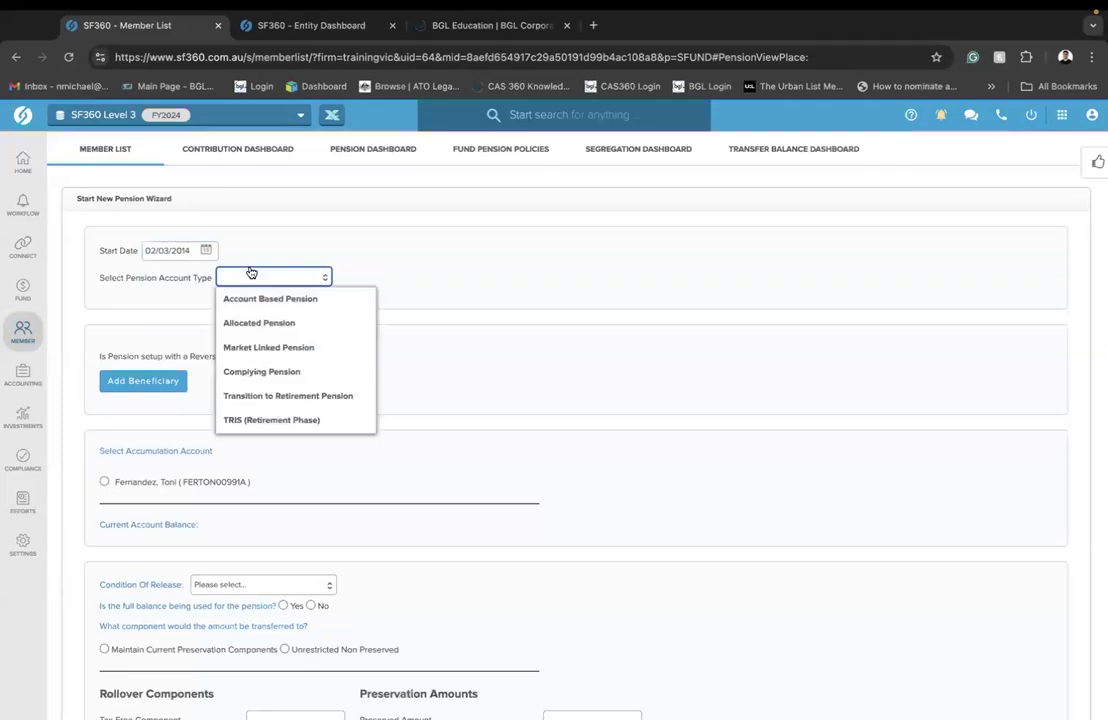
click(281, 298)
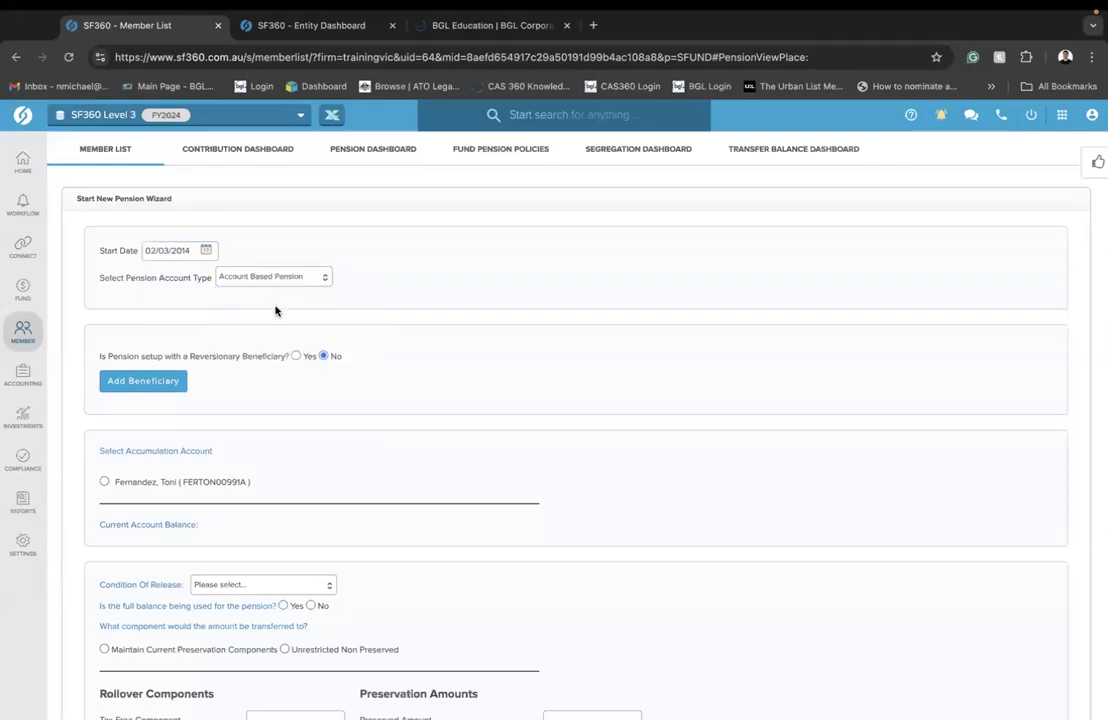
Step: Select the only listed accumulation account for the pension and correct the start date to 02/03/2024
scroll(276, 311, down, 2)
click(104, 379)
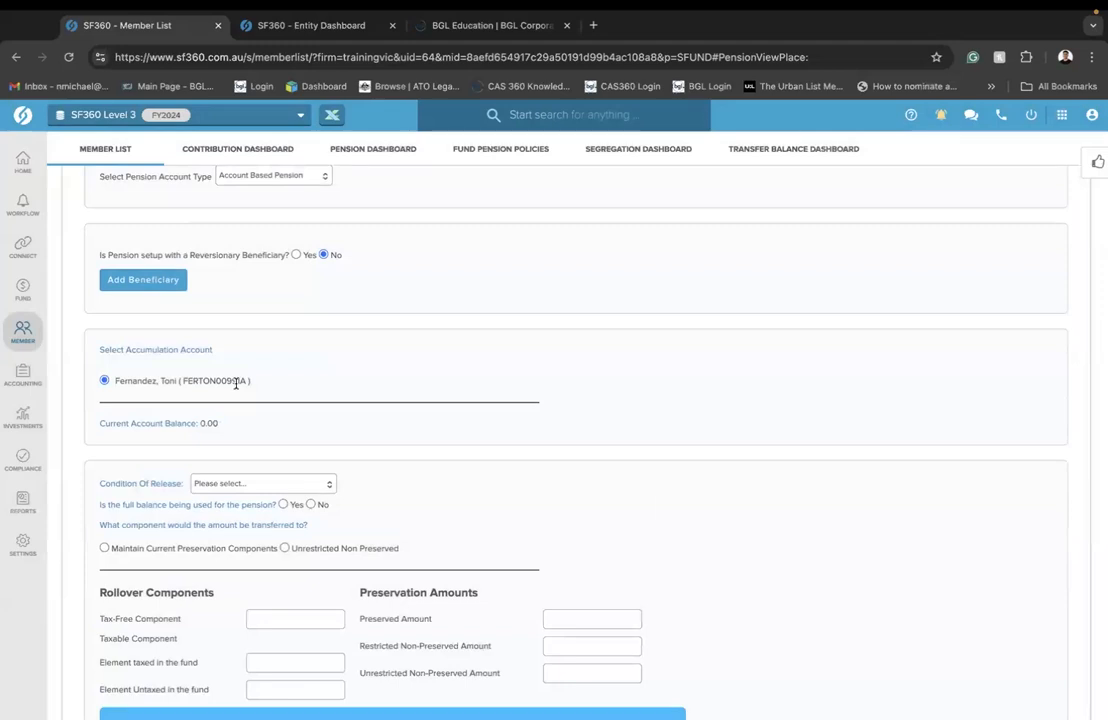
scroll(235, 383, up, 2)
click(186, 250)
key(BackSpace)
text(2)
click(414, 300)
Step: Set the pension's condition of release to Attaining Age 65
scroll(336, 397, down, 2)
scroll(336, 397, down, 3)
click(300, 369)
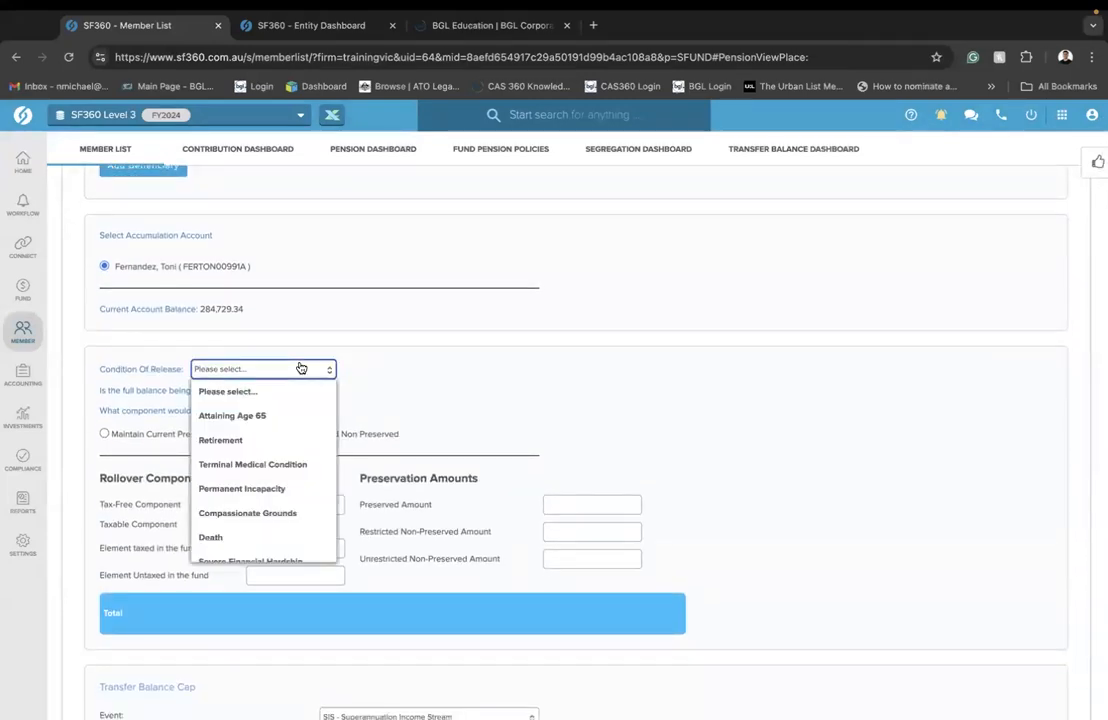
scroll(280, 487, down, 2)
scroll(281, 487, up, 2)
scroll(281, 487, up, 1)
click(240, 415)
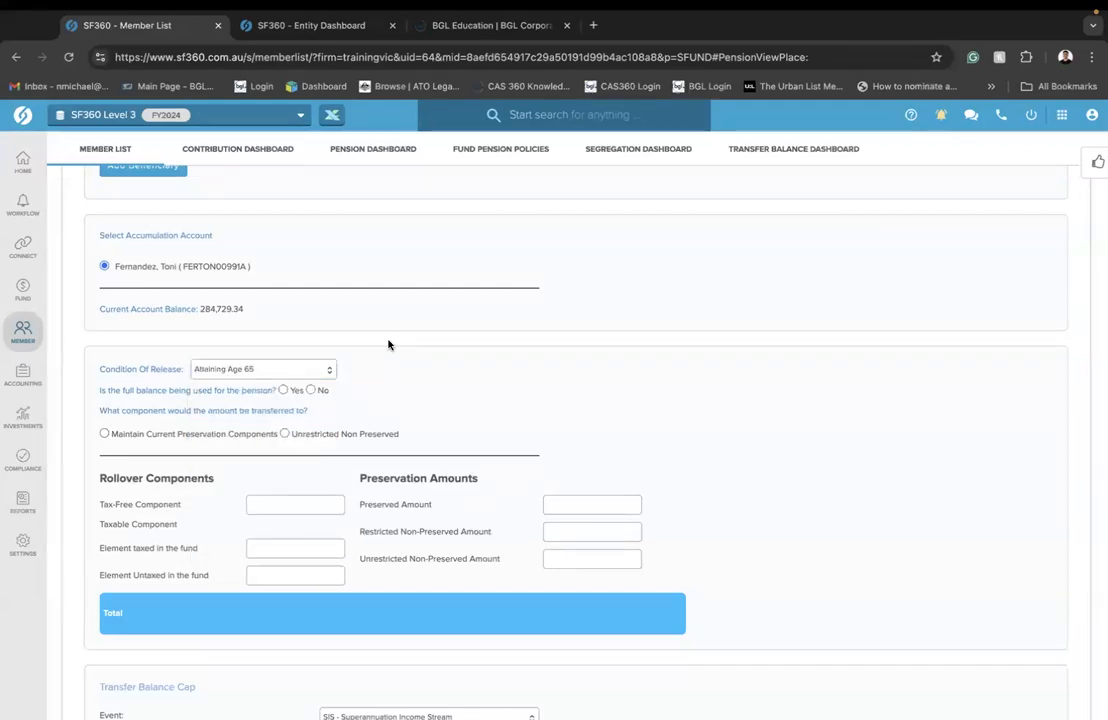
scroll(388, 345, down, 1)
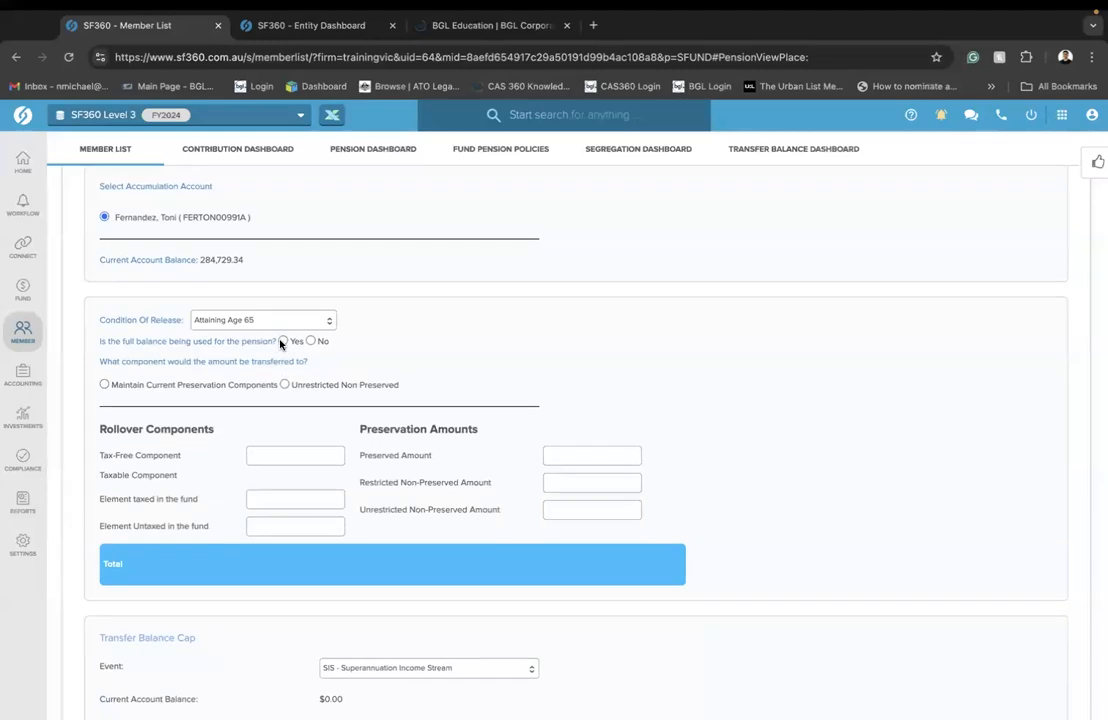
Step: Use the full balance for the pension and set the accumulation account to cease
click(283, 341)
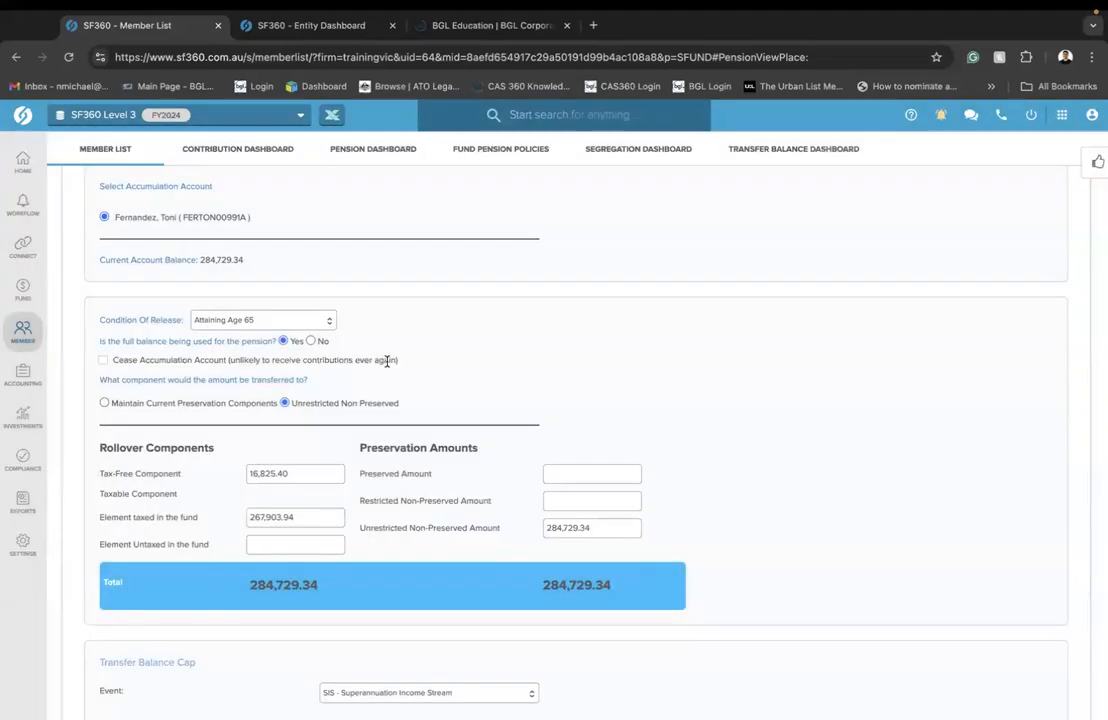
click(310, 341)
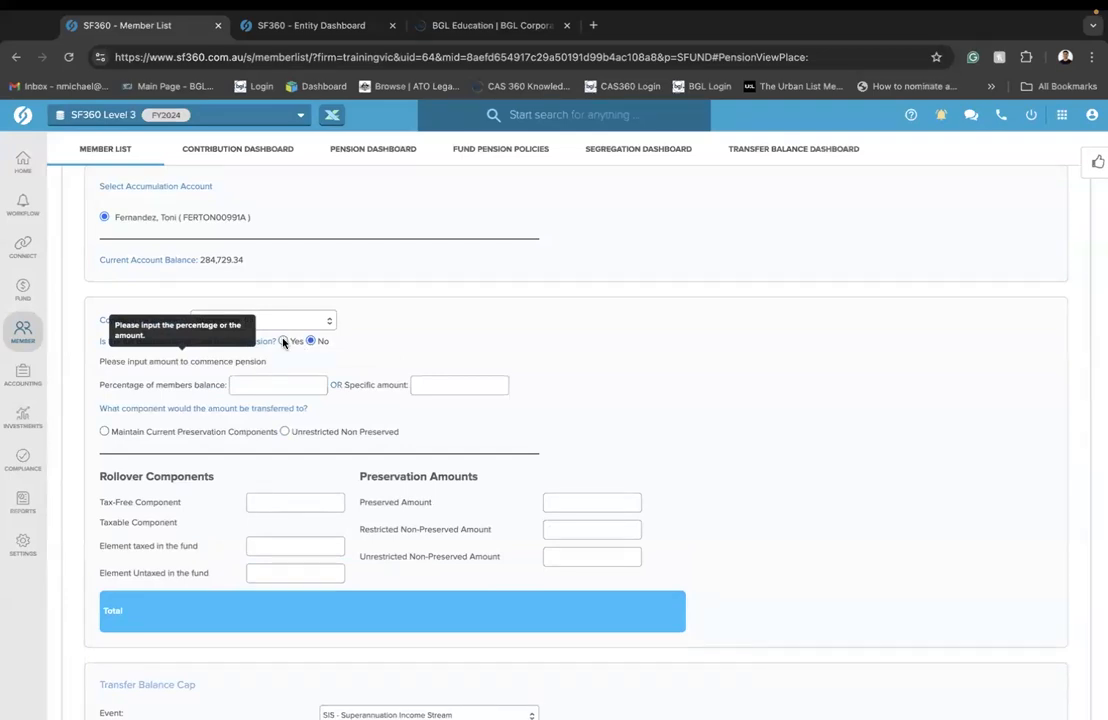
click(284, 341)
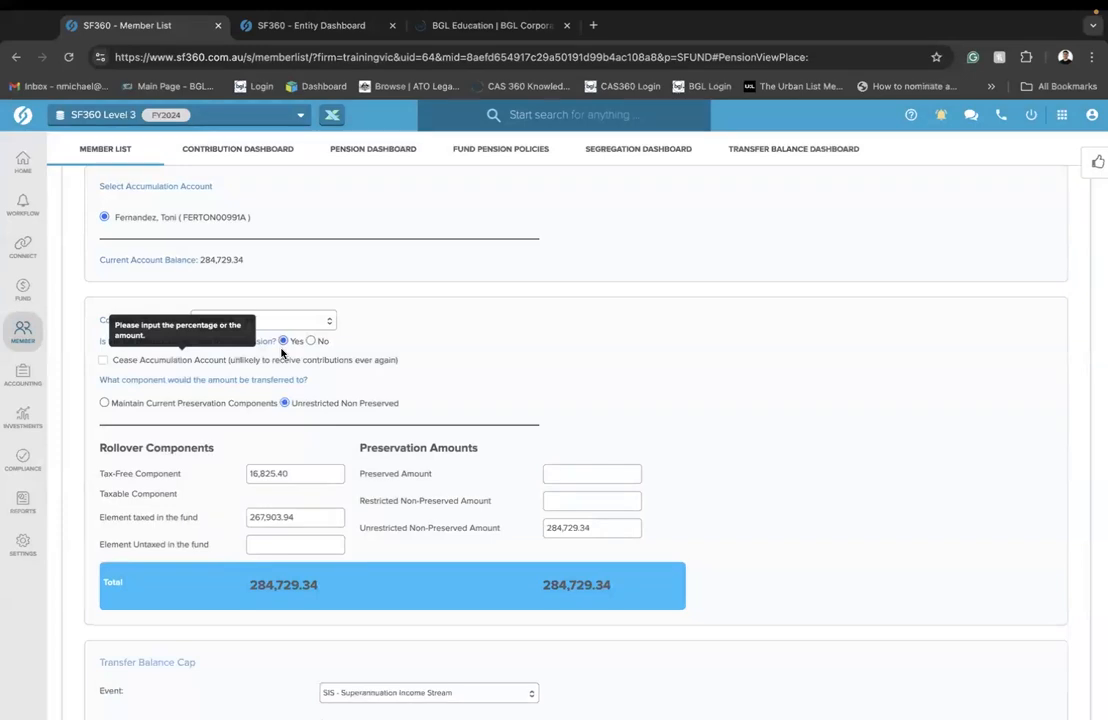
click(102, 359)
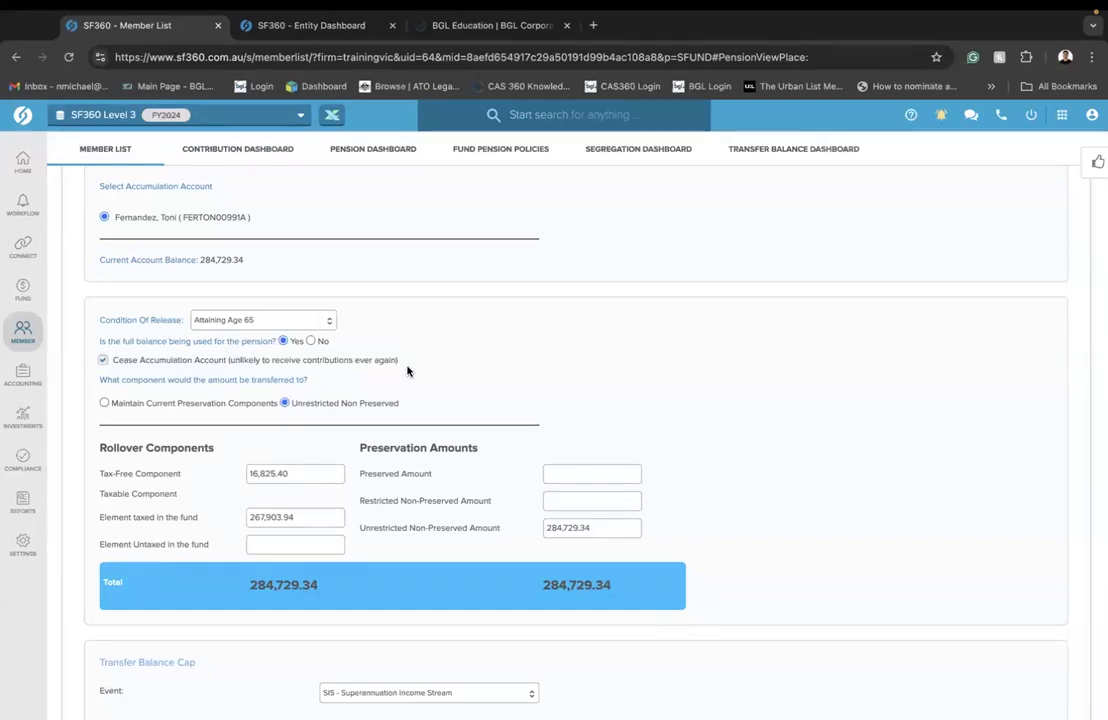
Step: Save the new pension with the prepare-documents option and close the pension documentation list without generating any document
scroll(407, 371, down, 2)
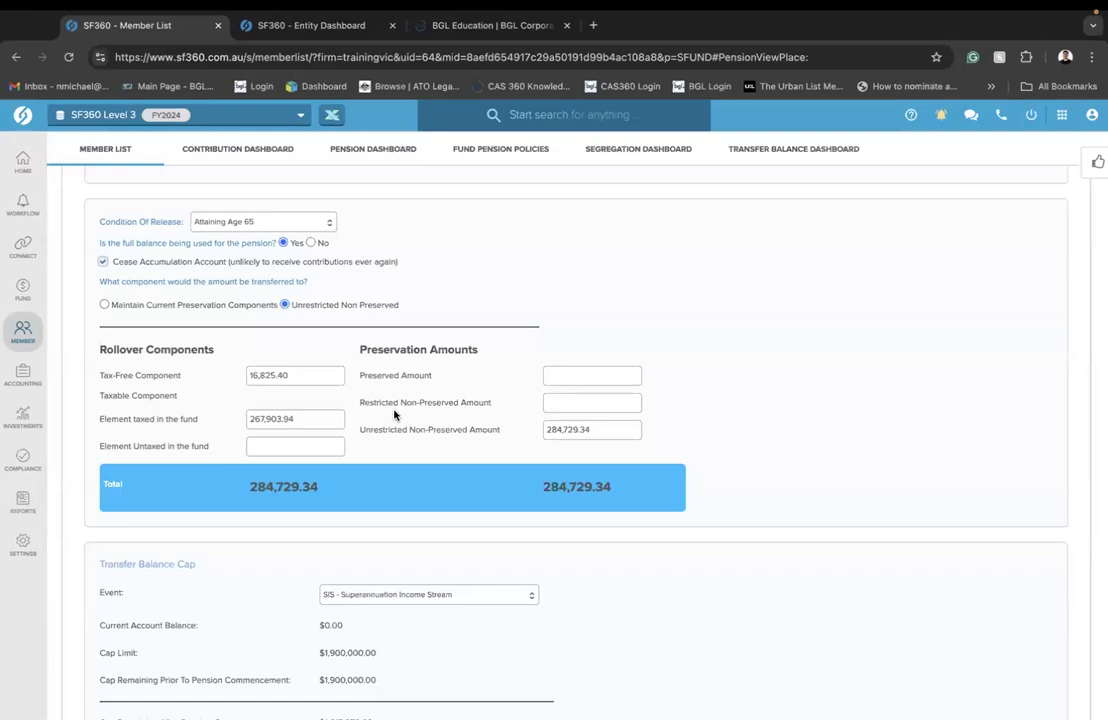
scroll(394, 414, down, 1)
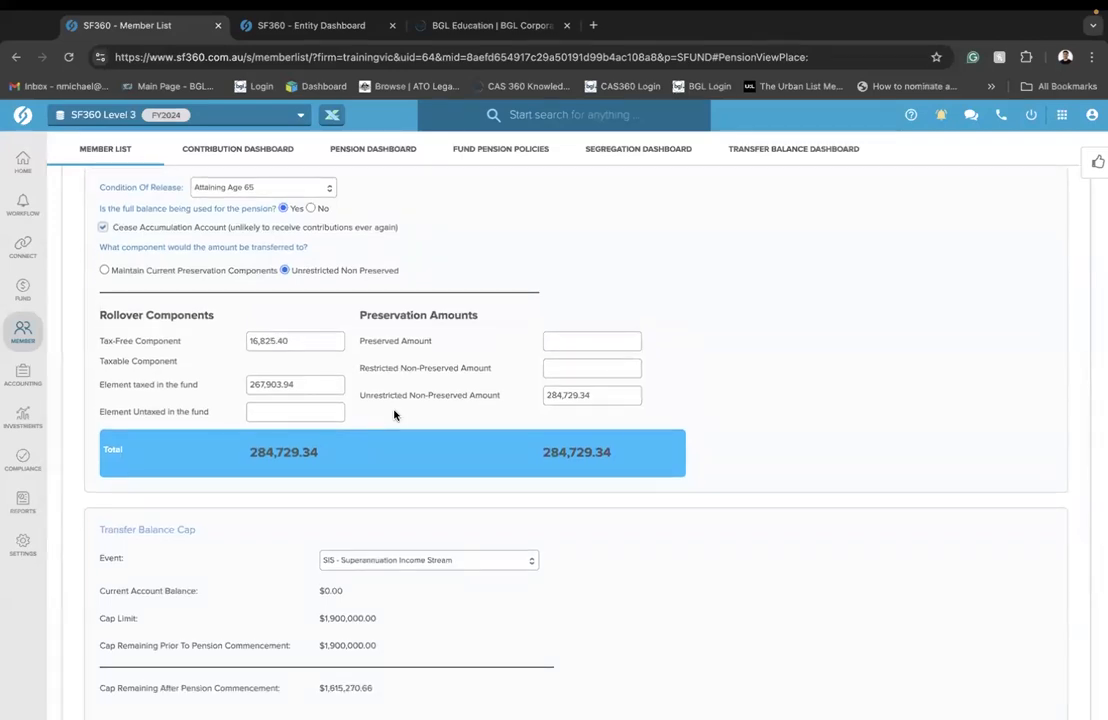
scroll(394, 414, down, 5)
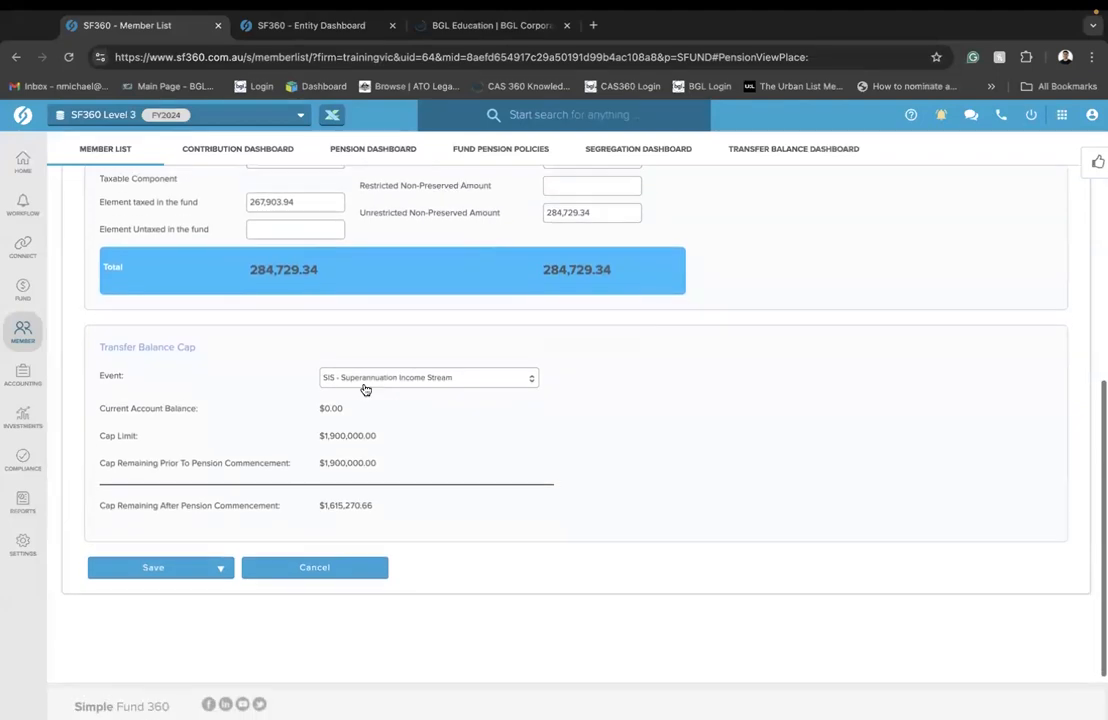
click(198, 572)
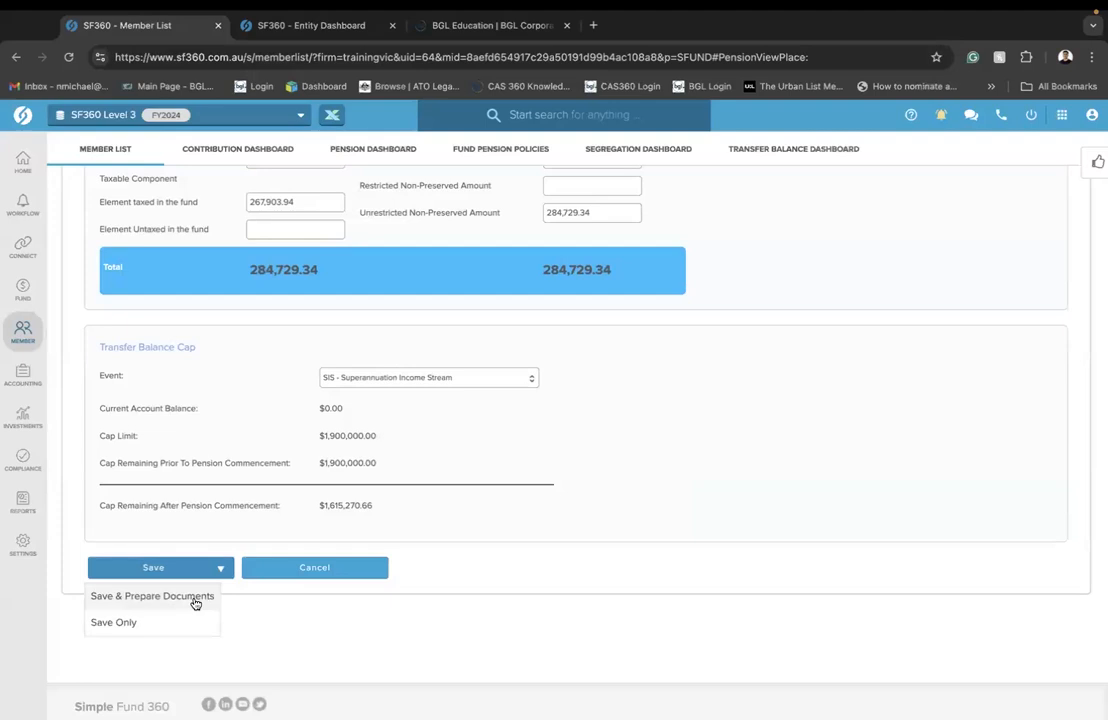
click(196, 600)
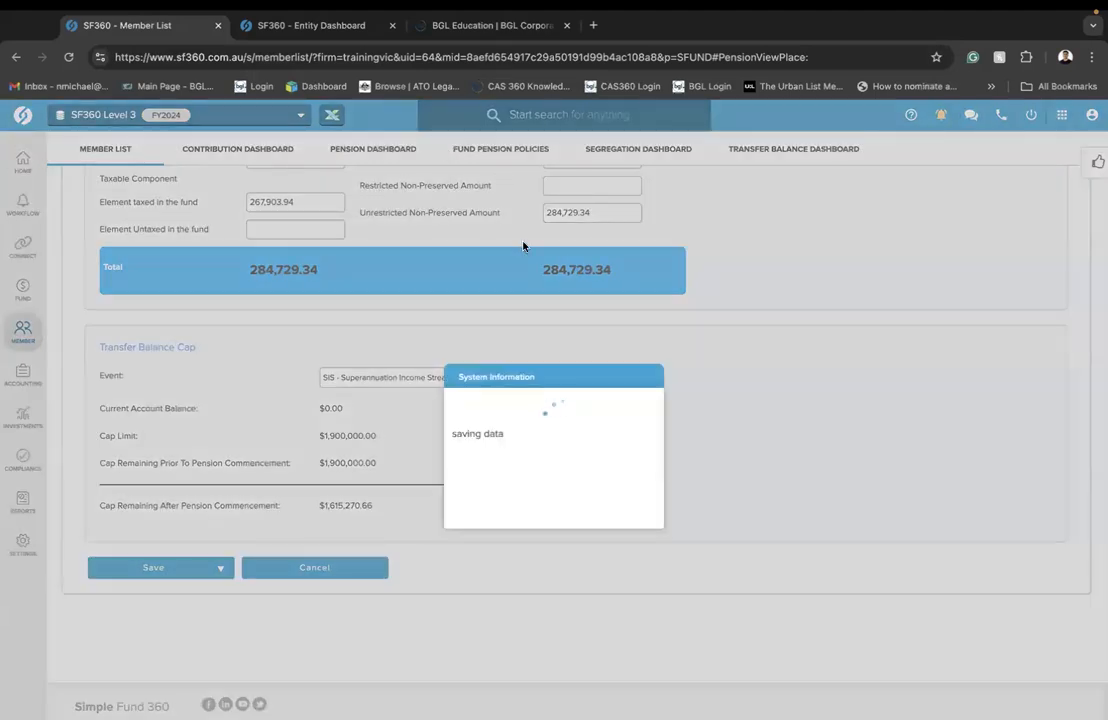
click(630, 518)
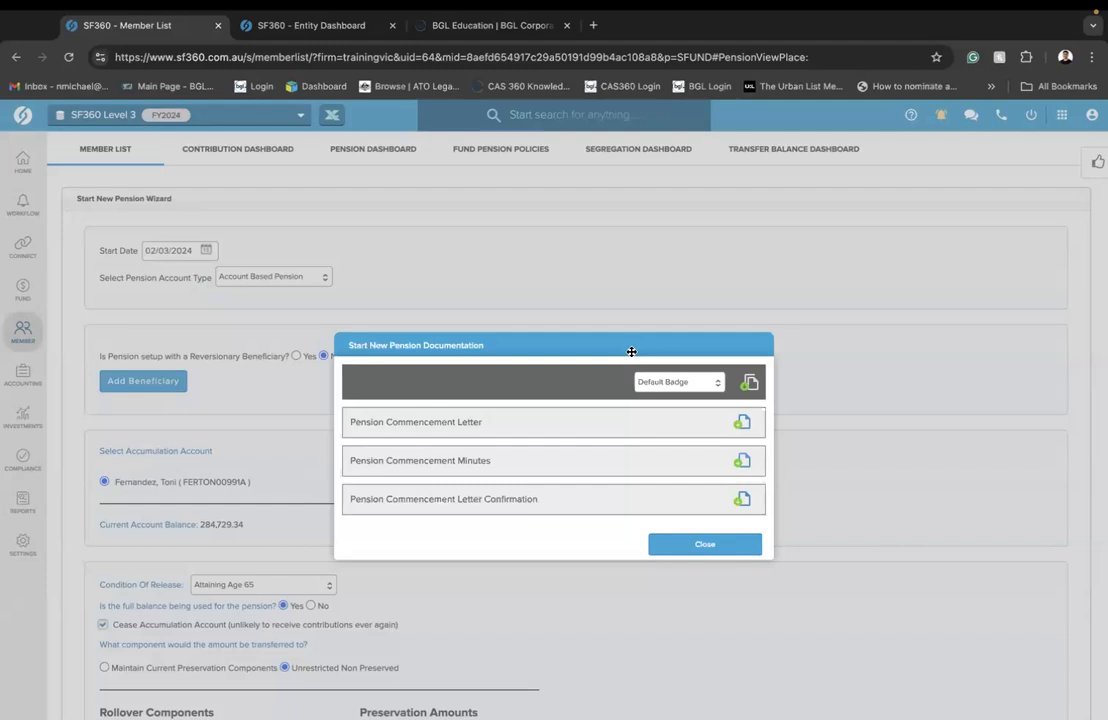
click(720, 543)
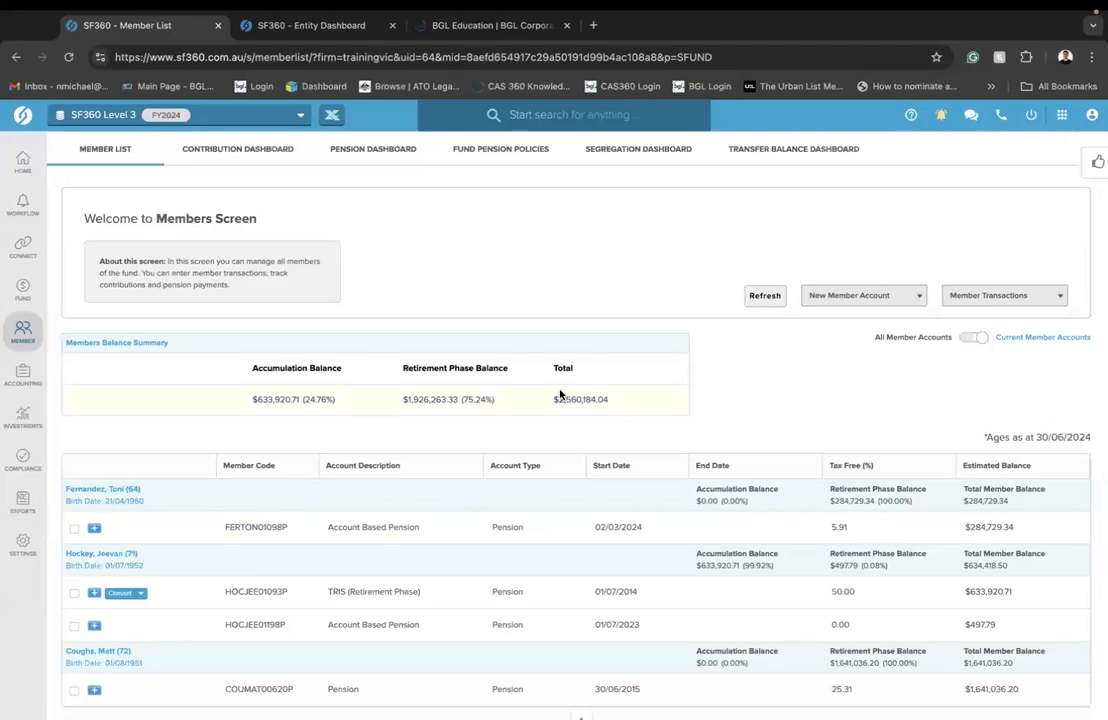
Step: Return to Period Compliance to view the remaining create entries period, and switch to the Calculation of ECPI slide
mouse_move(22, 458)
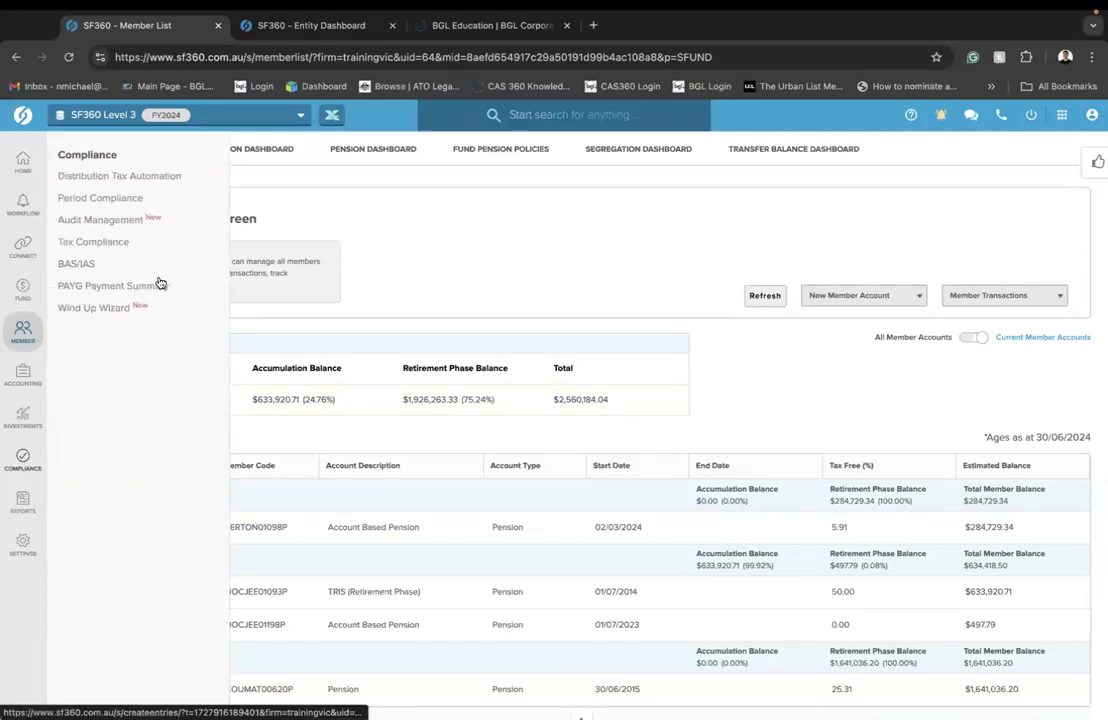
click(126, 201)
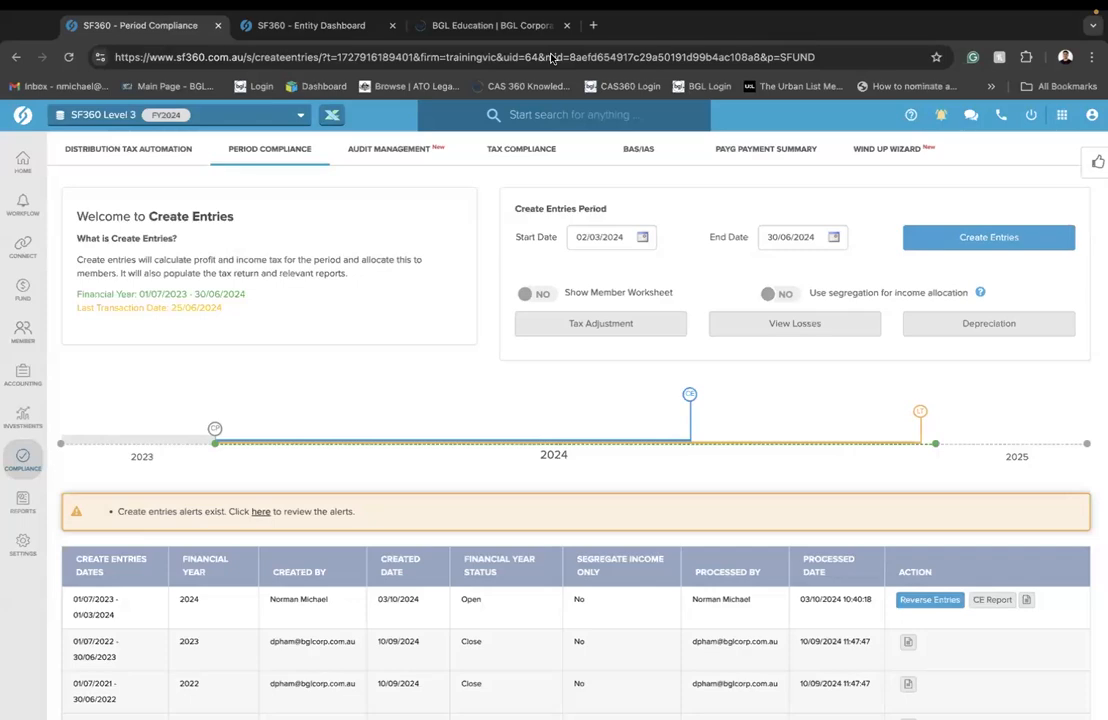
key(ctrl+Left)
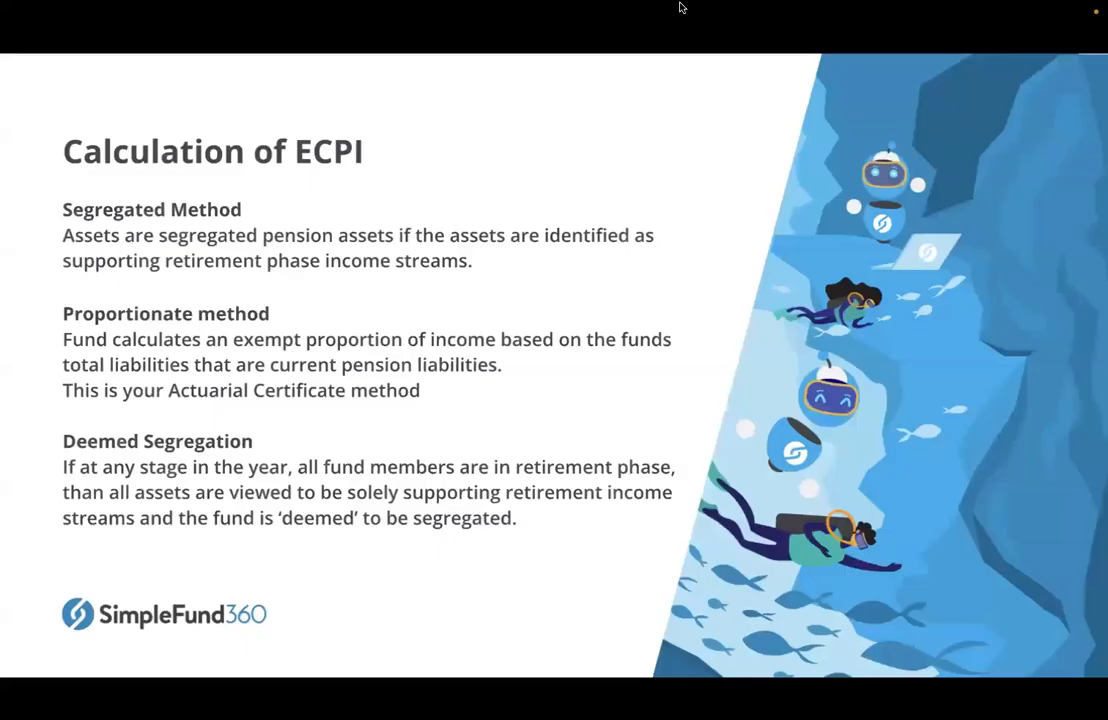
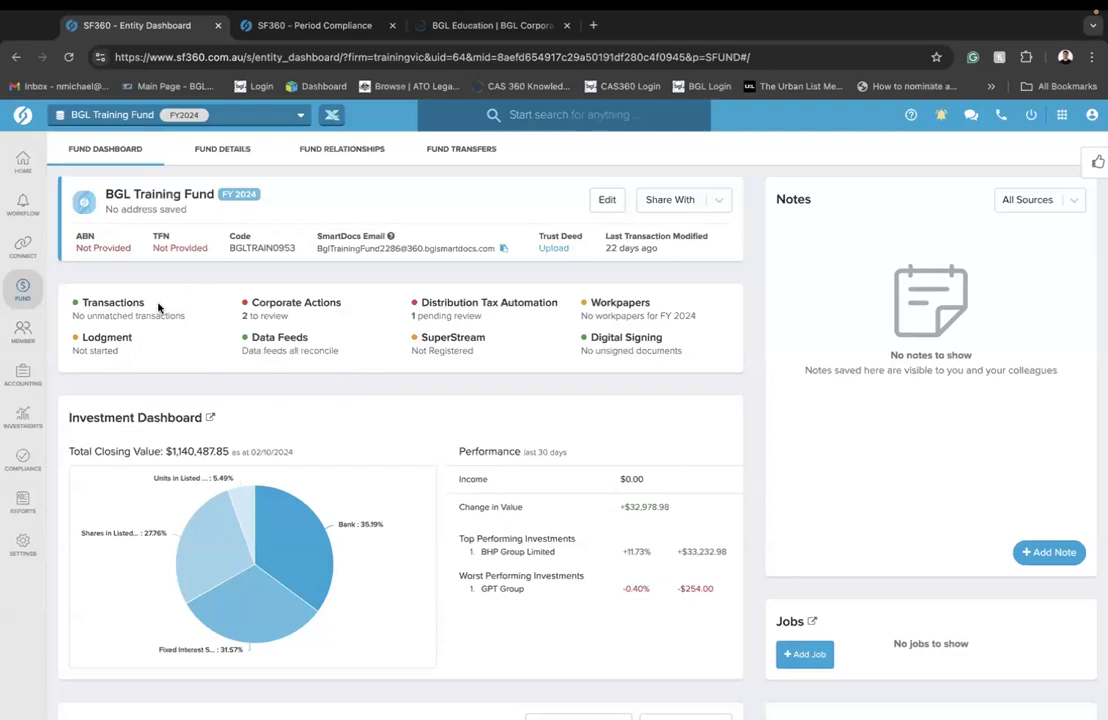
Step: Start a 2023/2024 actuarial certificate request from Fund Pension Policies with Act2 as the provider, and accept the contact details
mouse_move(24, 332)
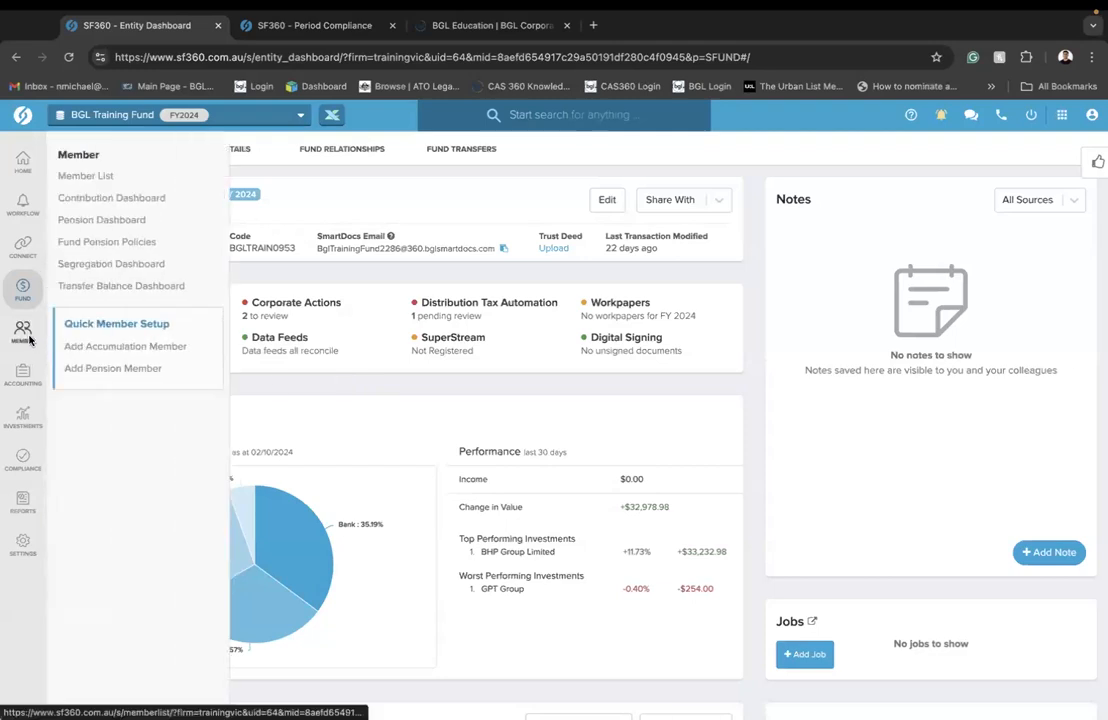
click(141, 243)
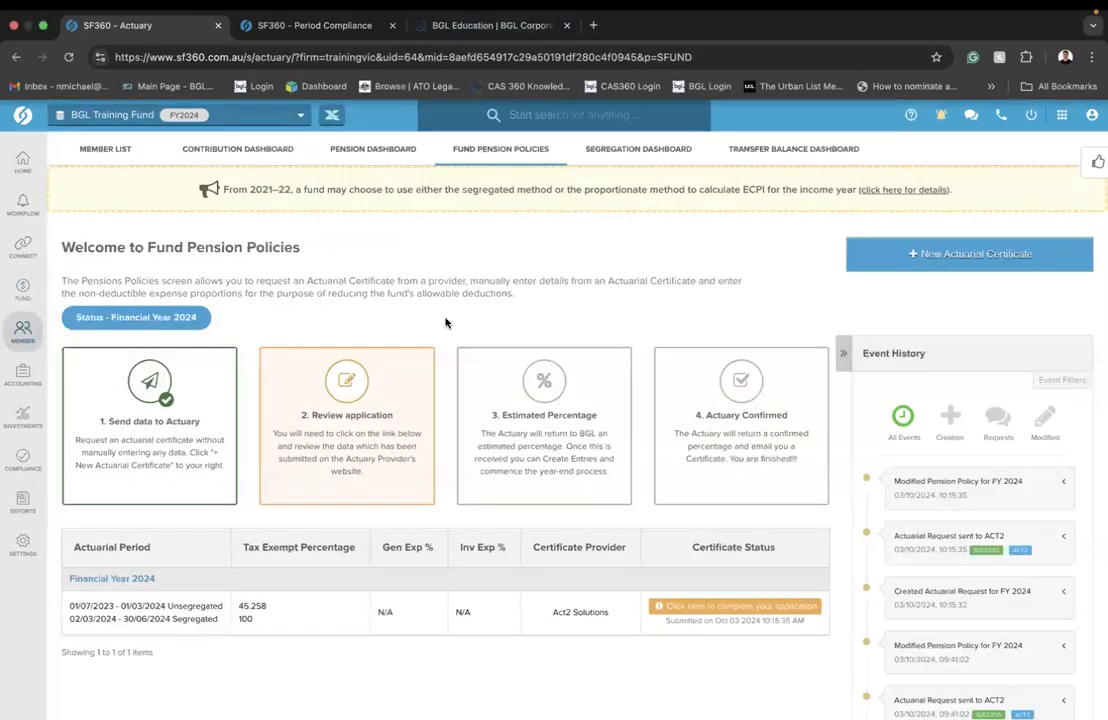
click(918, 256)
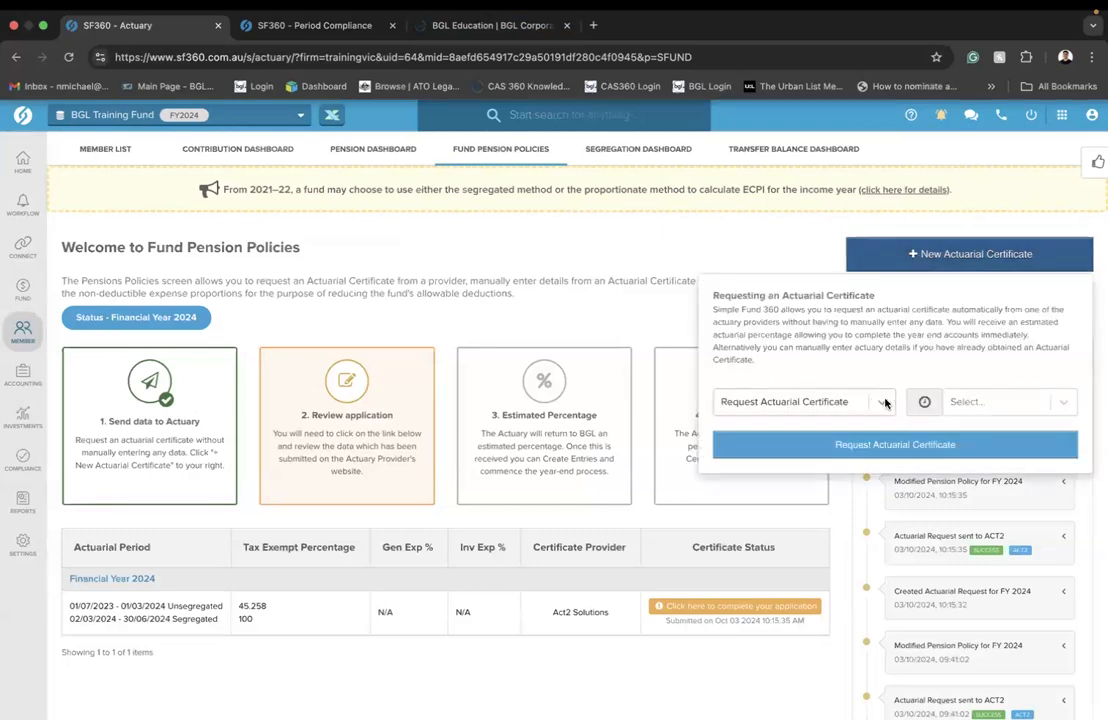
click(1011, 400)
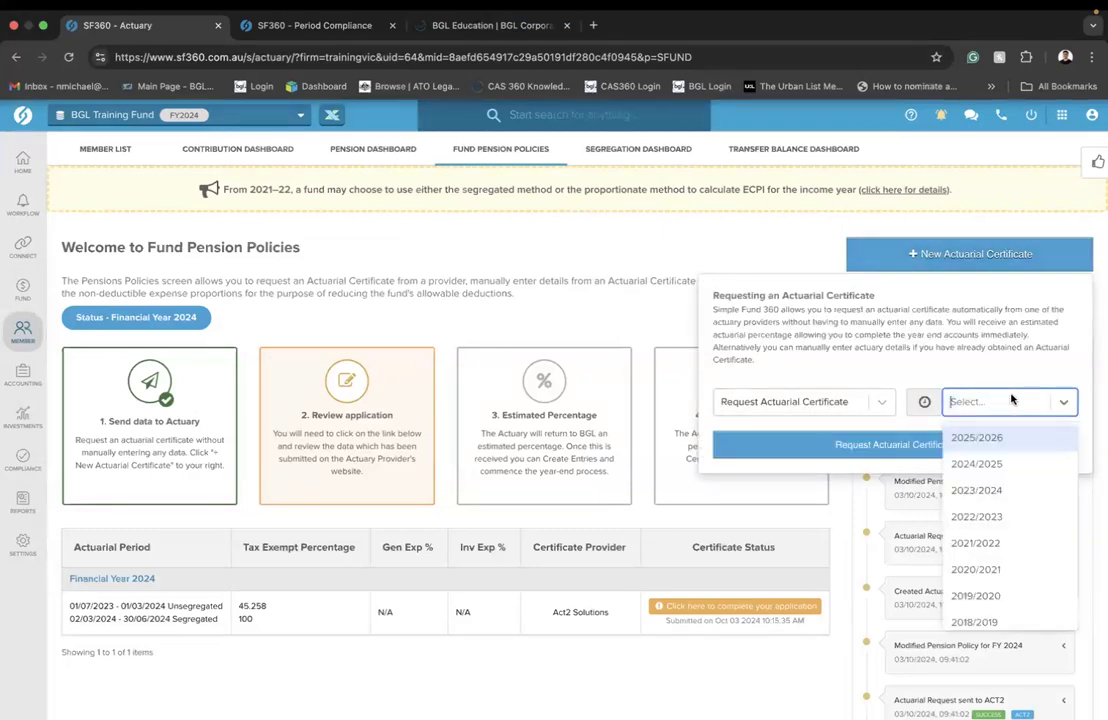
click(995, 487)
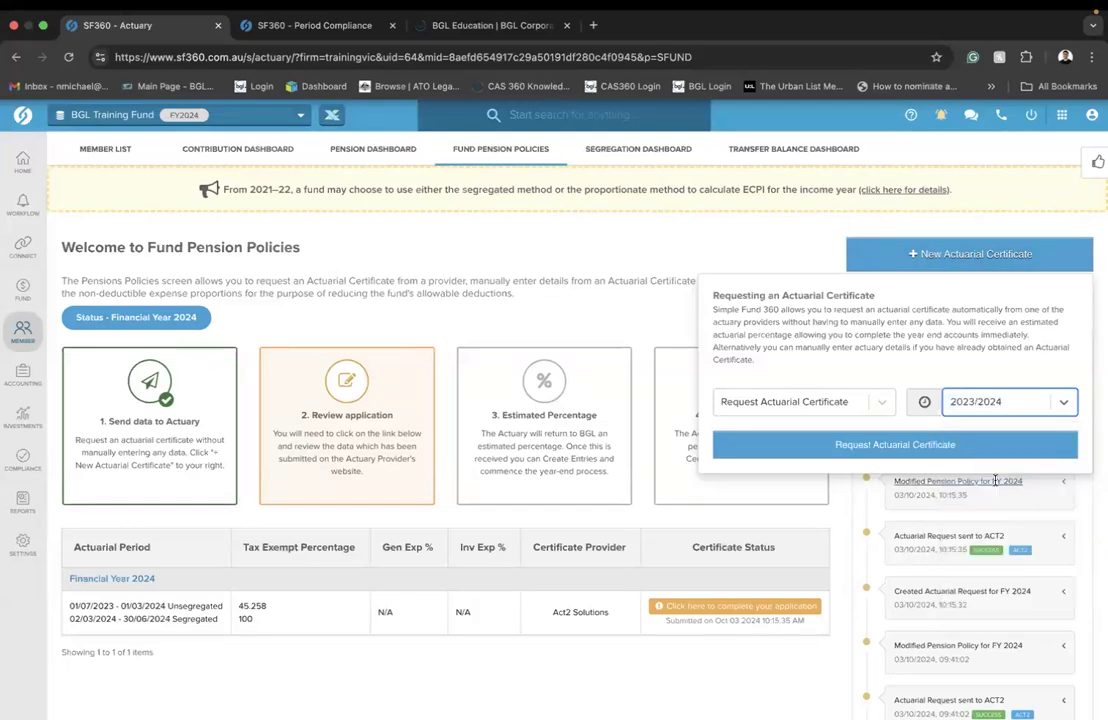
click(852, 444)
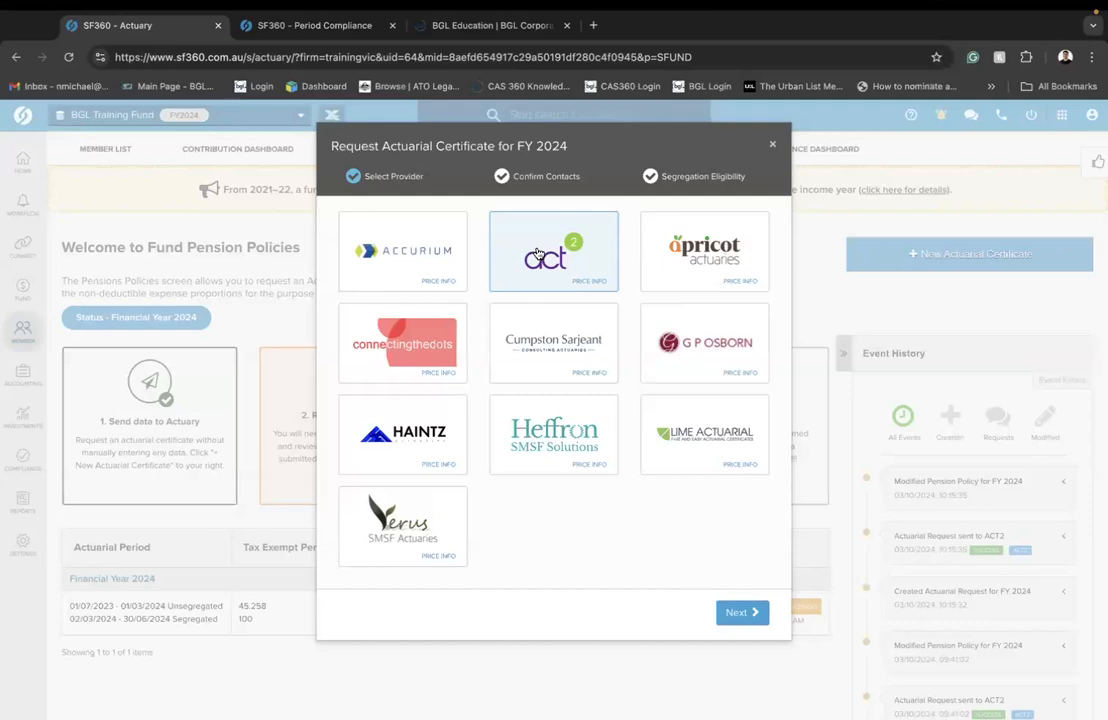
click(743, 614)
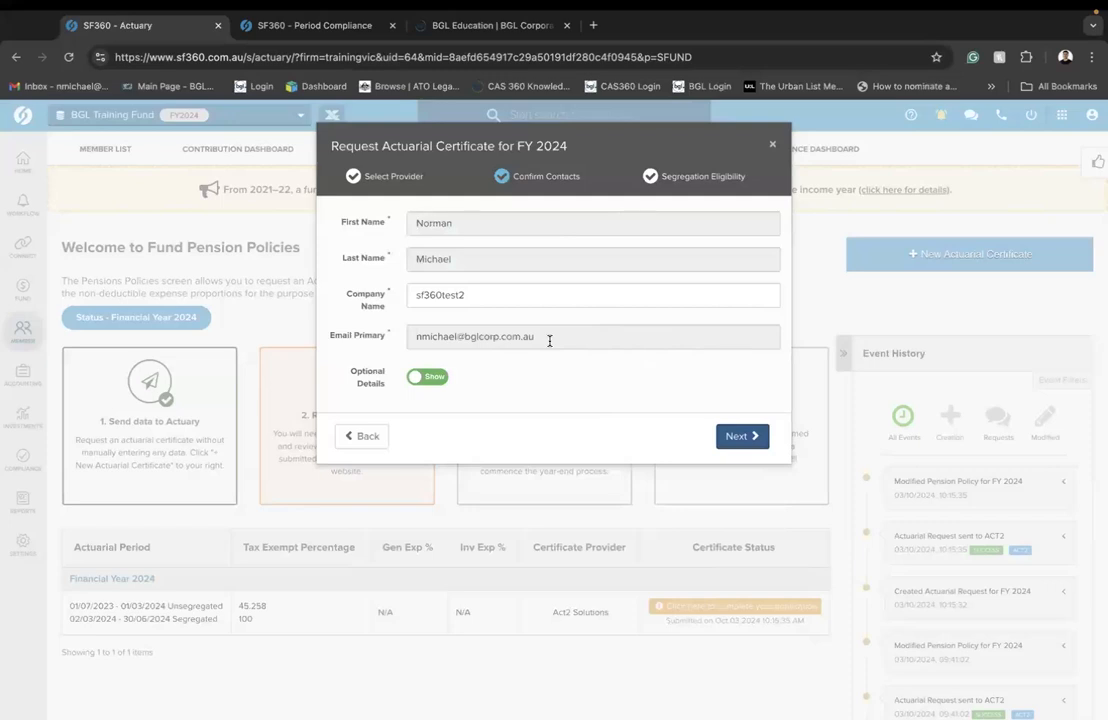
click(736, 436)
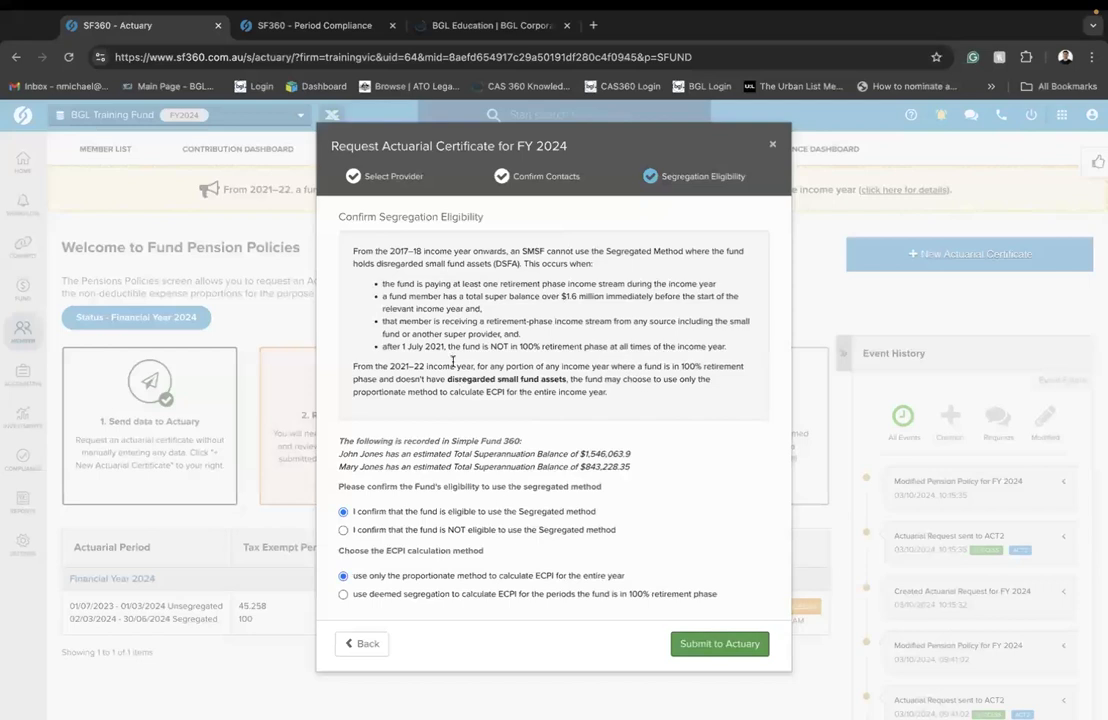
Step: Review the segregation eligibility conditions and member balances, and submit the request using deemed segregation for periods in 100% retirement phase
drag(384, 283, 521, 360)
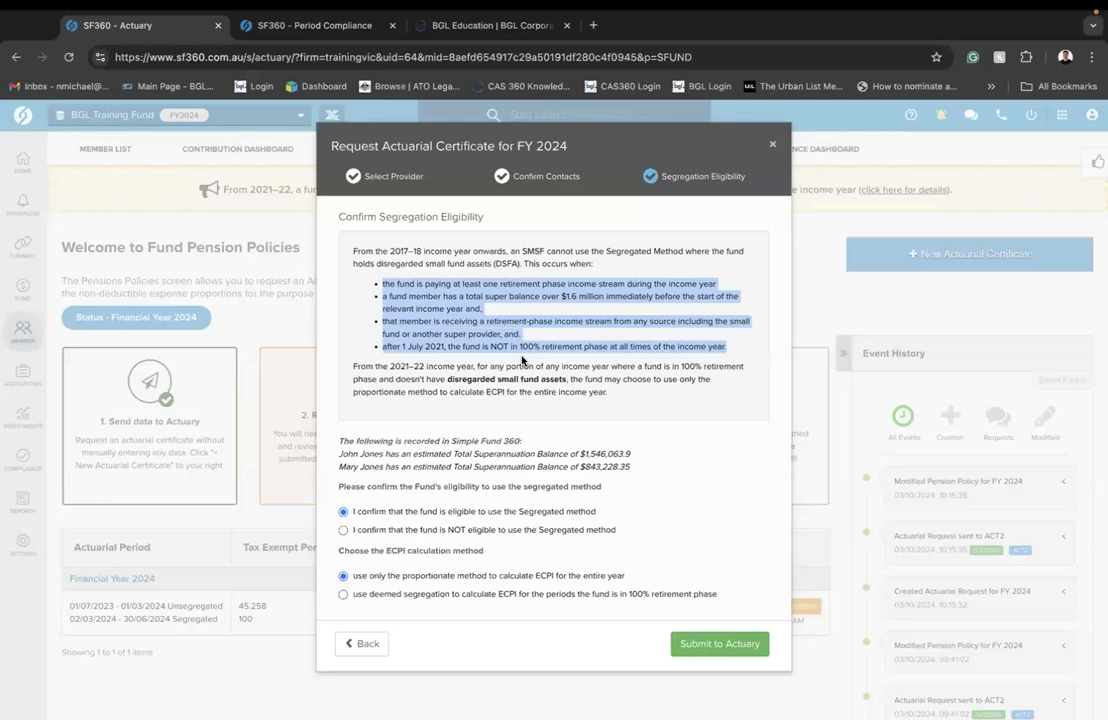
click(340, 454)
drag(340, 454, 634, 470)
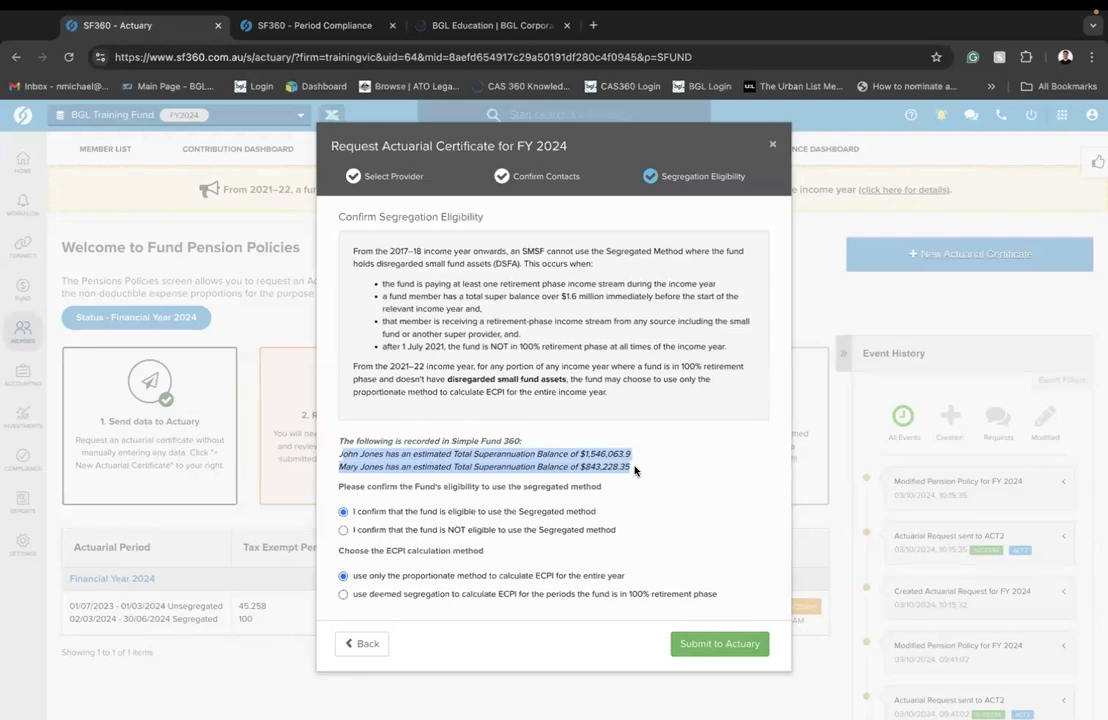
click(634, 470)
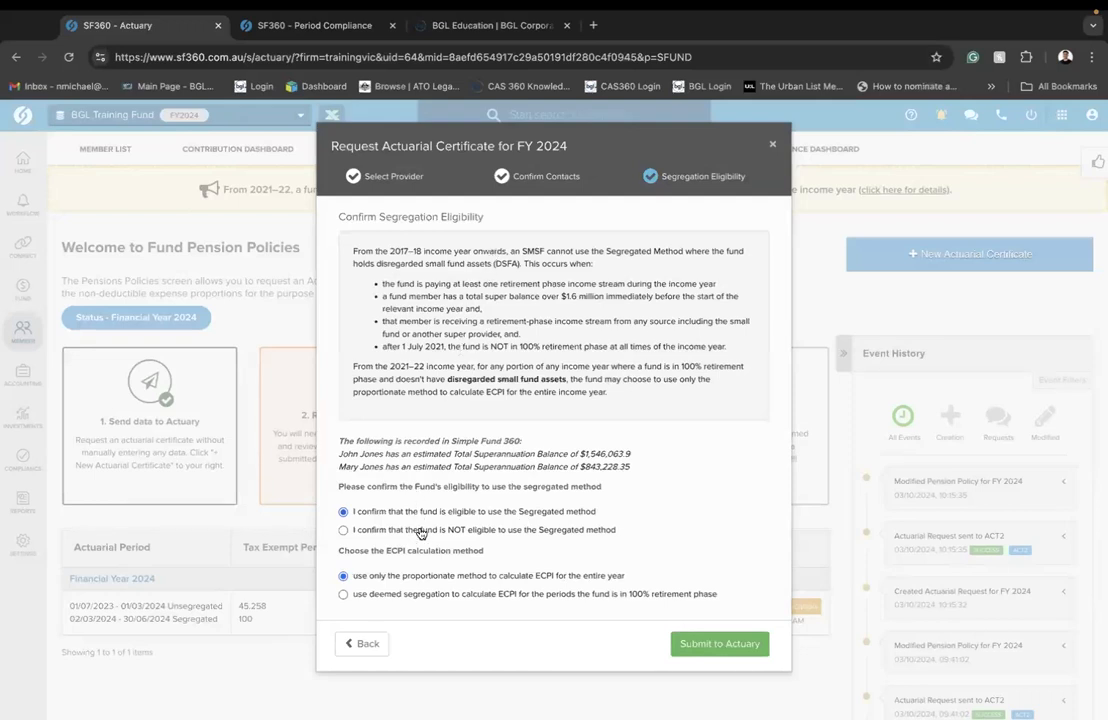
click(441, 597)
click(720, 644)
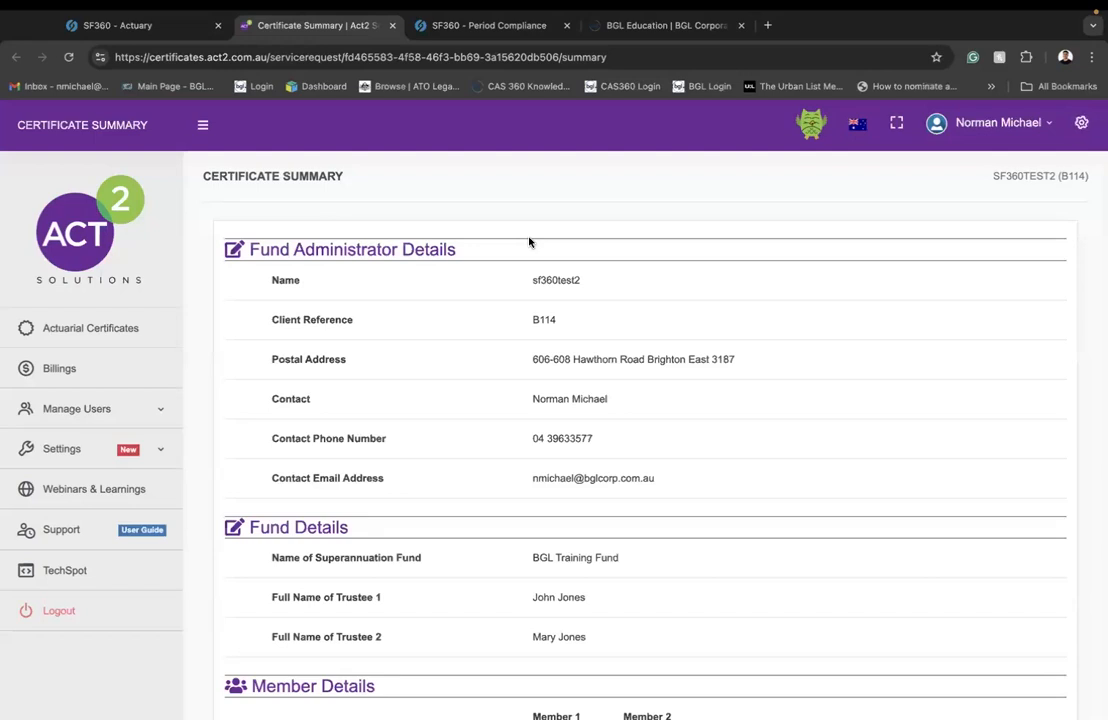
Step: Review the Act2 certificate summary through to the transaction details, and switch back to Fund Pension Policies in Simple Fund 360
scroll(550, 280, down, 4)
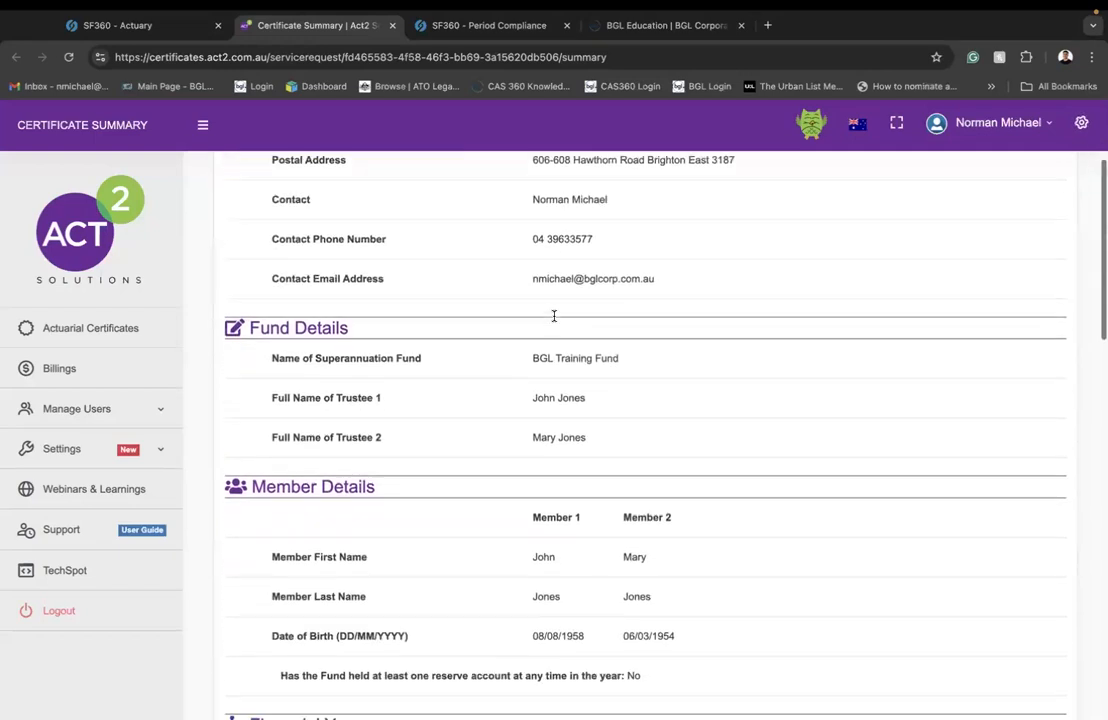
scroll(554, 316, down, 10)
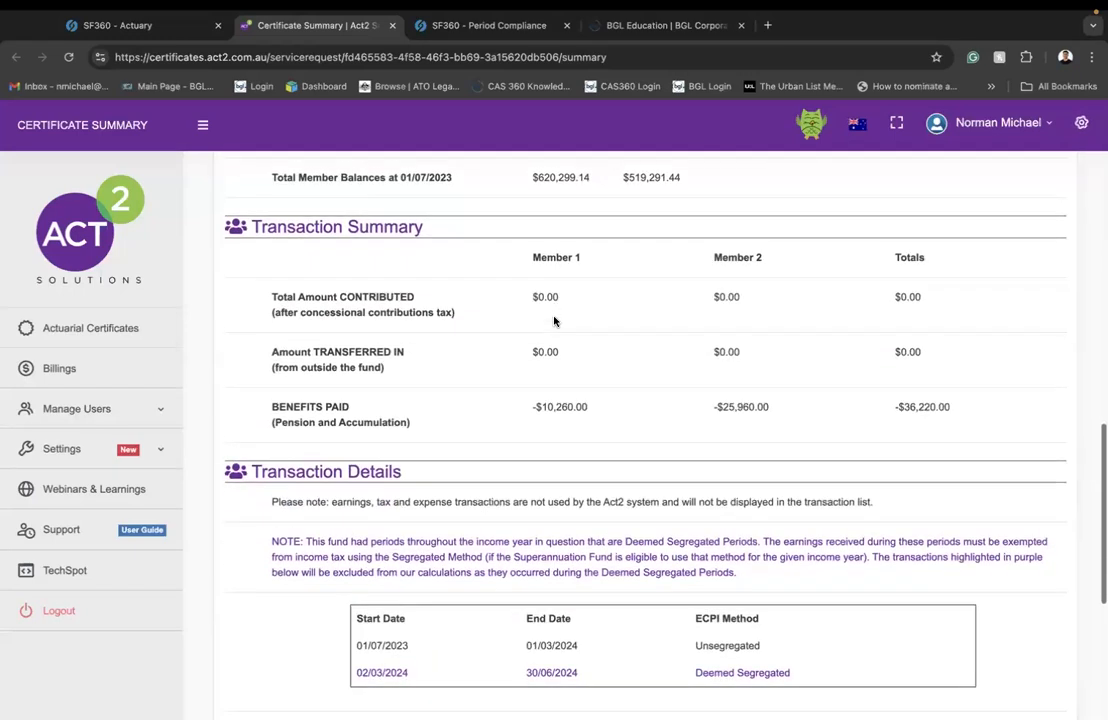
scroll(554, 320, down, 3)
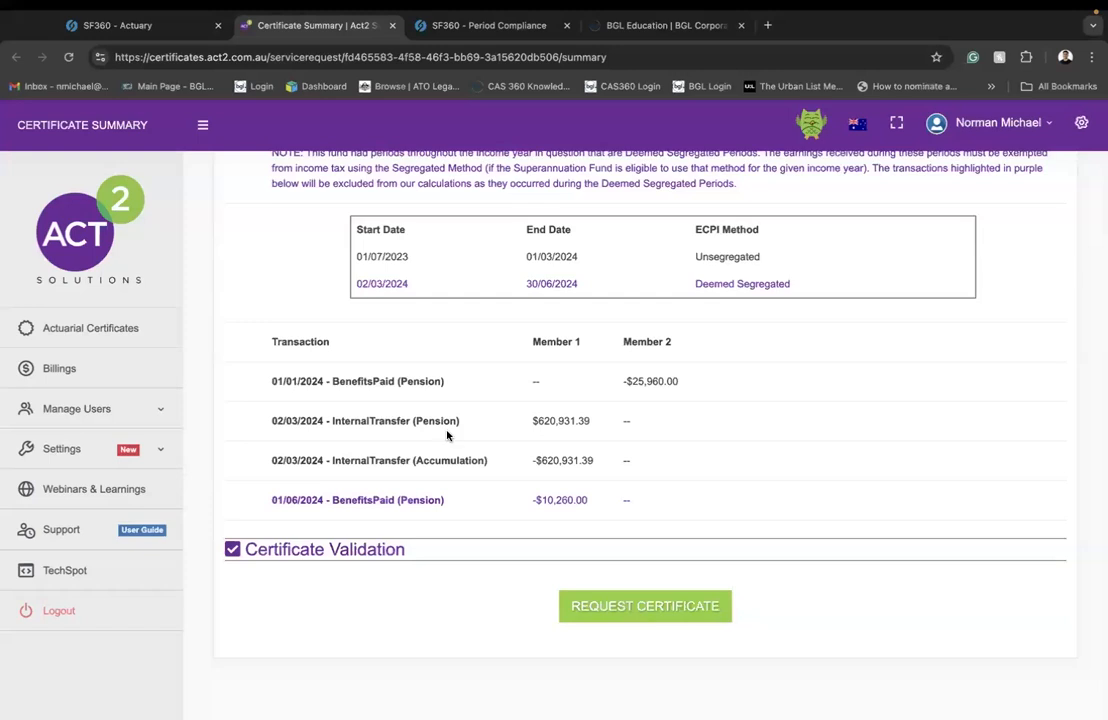
click(135, 25)
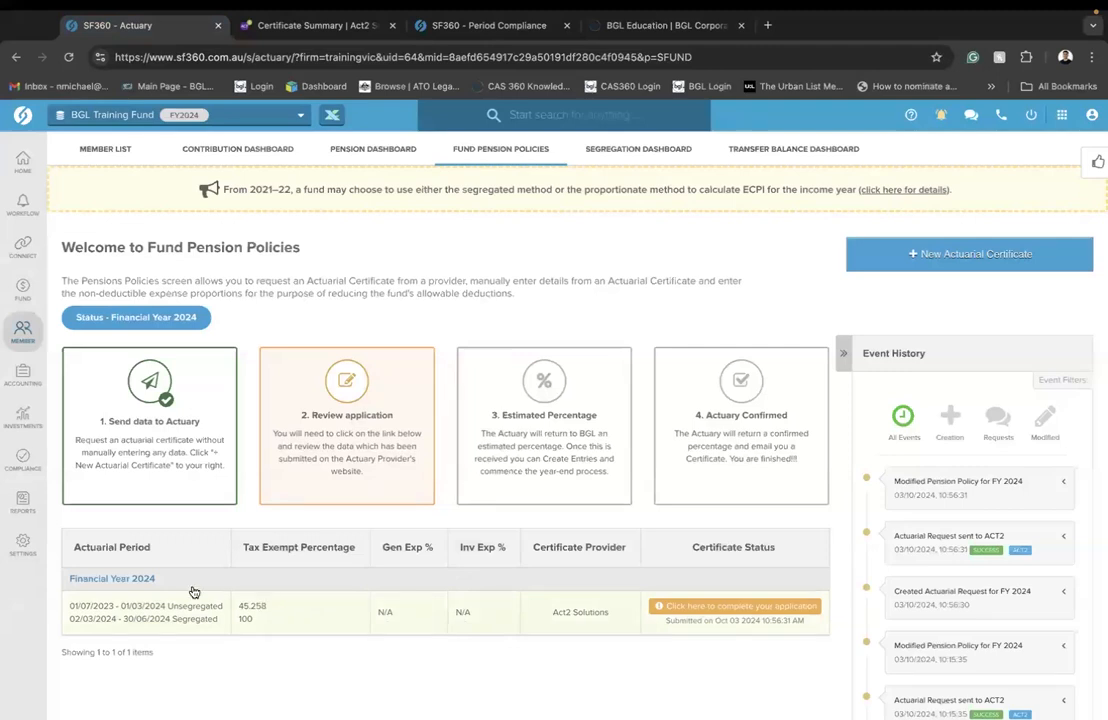
Step: Save the FY 2024 pension policy with Use ATO Formula for general expenses, and reopen it to check the certificate status option
click(353, 619)
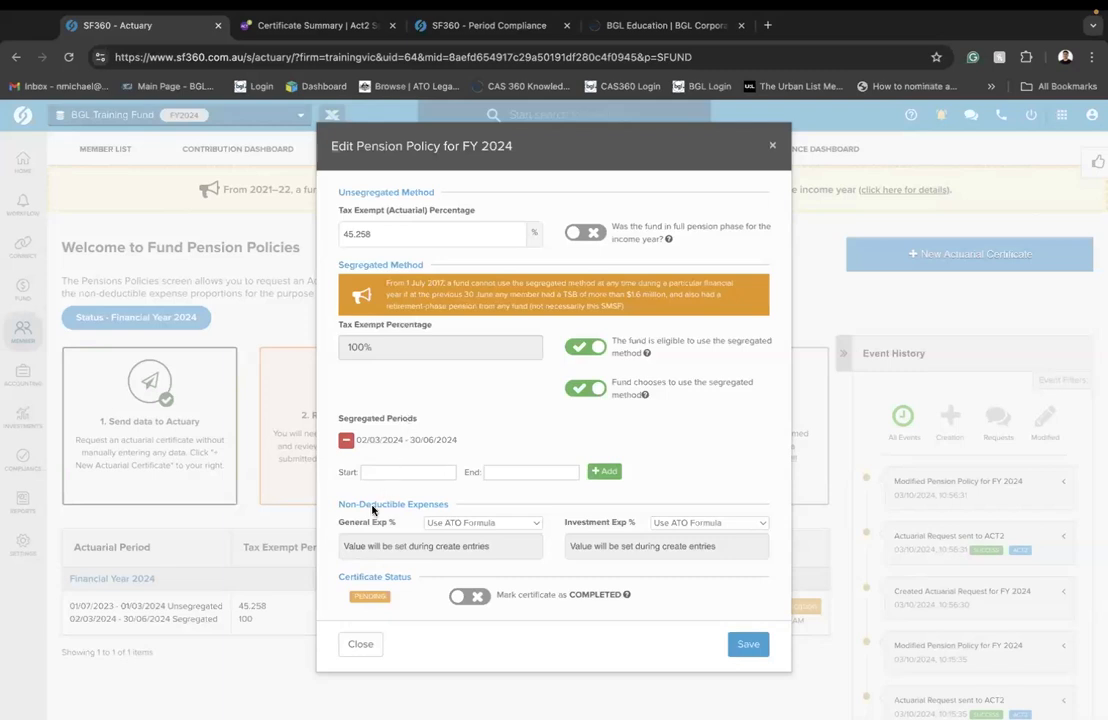
click(503, 527)
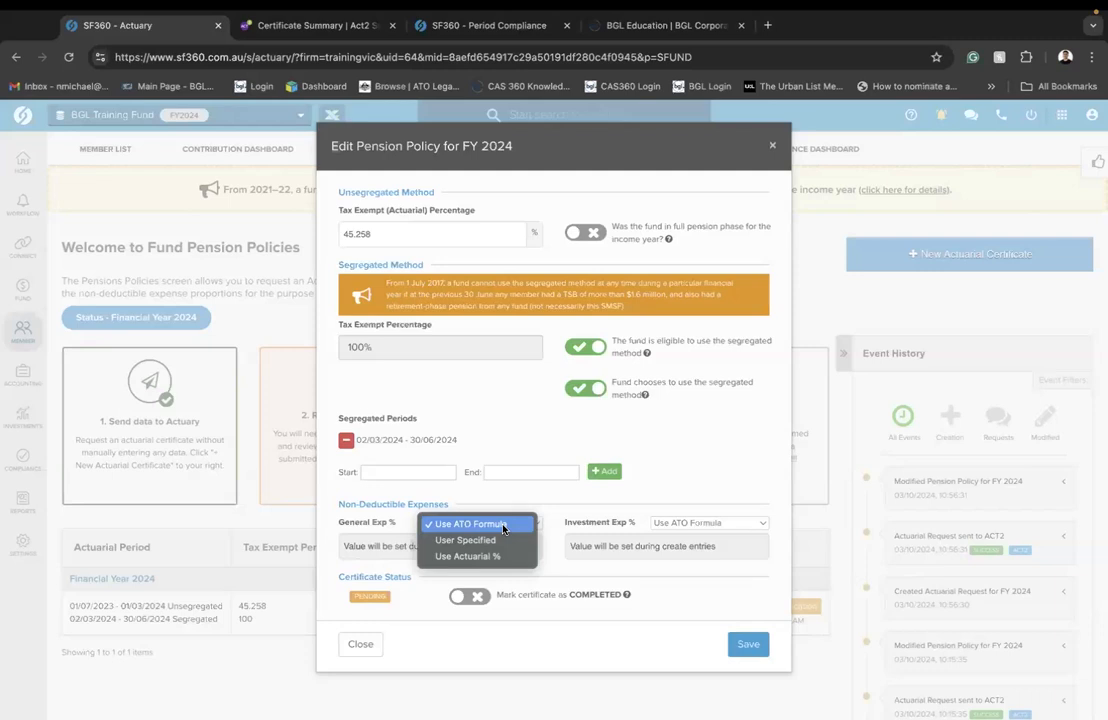
click(503, 526)
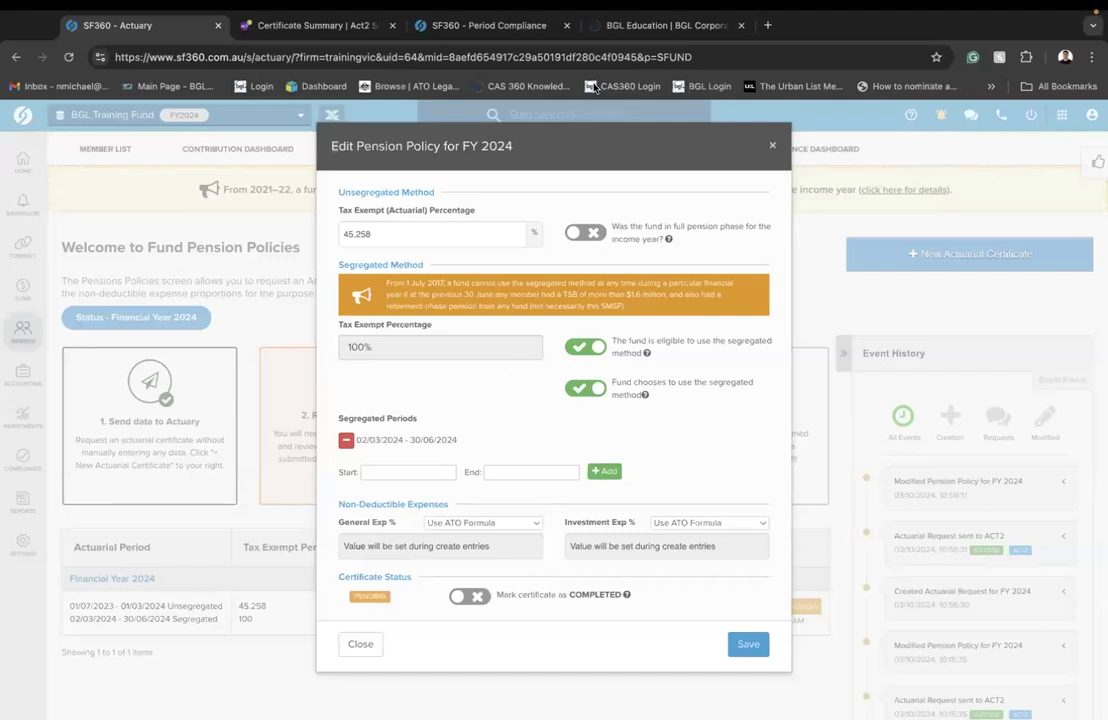
click(747, 648)
scroll(545, 592, down, 1)
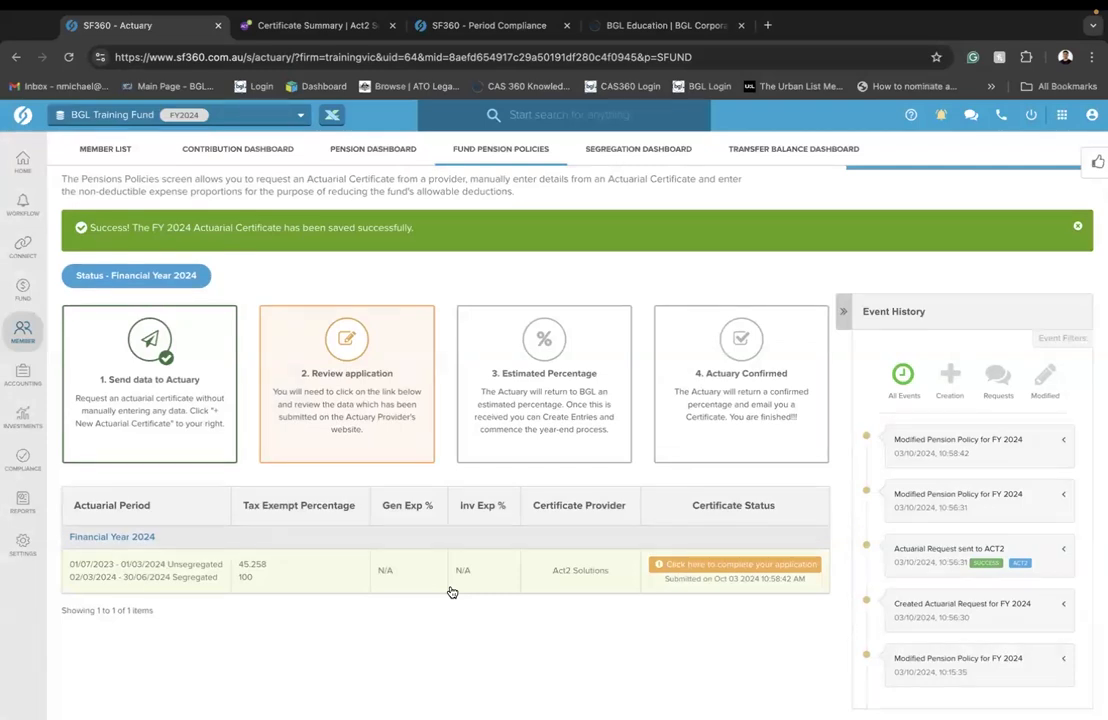
click(451, 590)
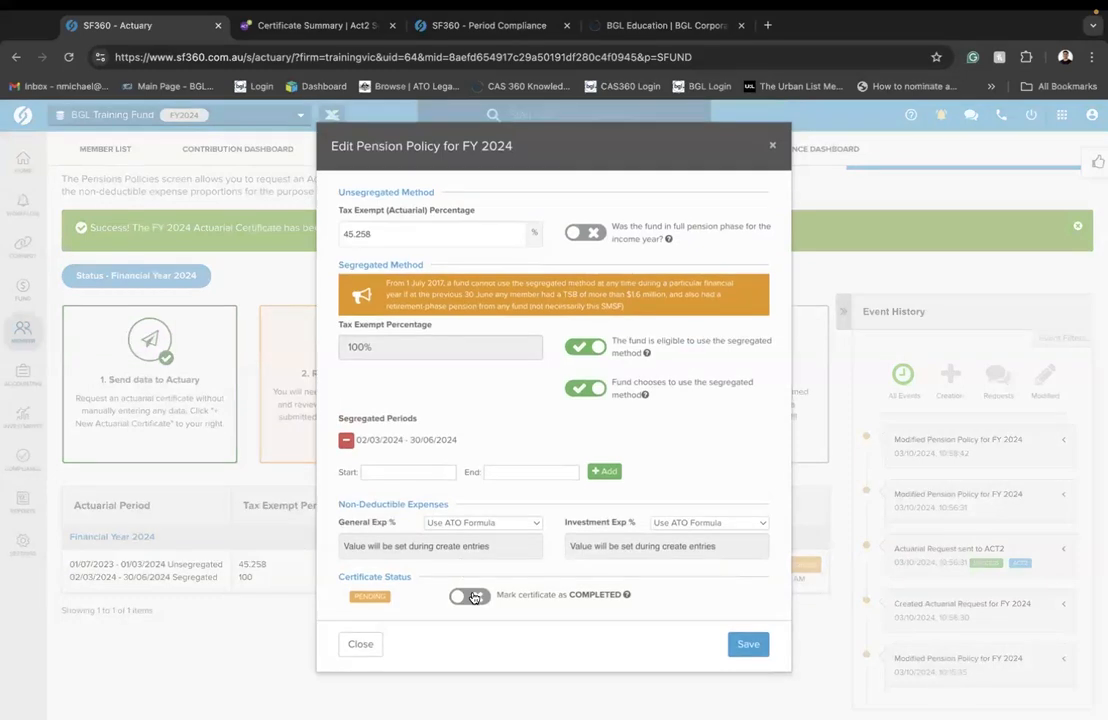
click(362, 648)
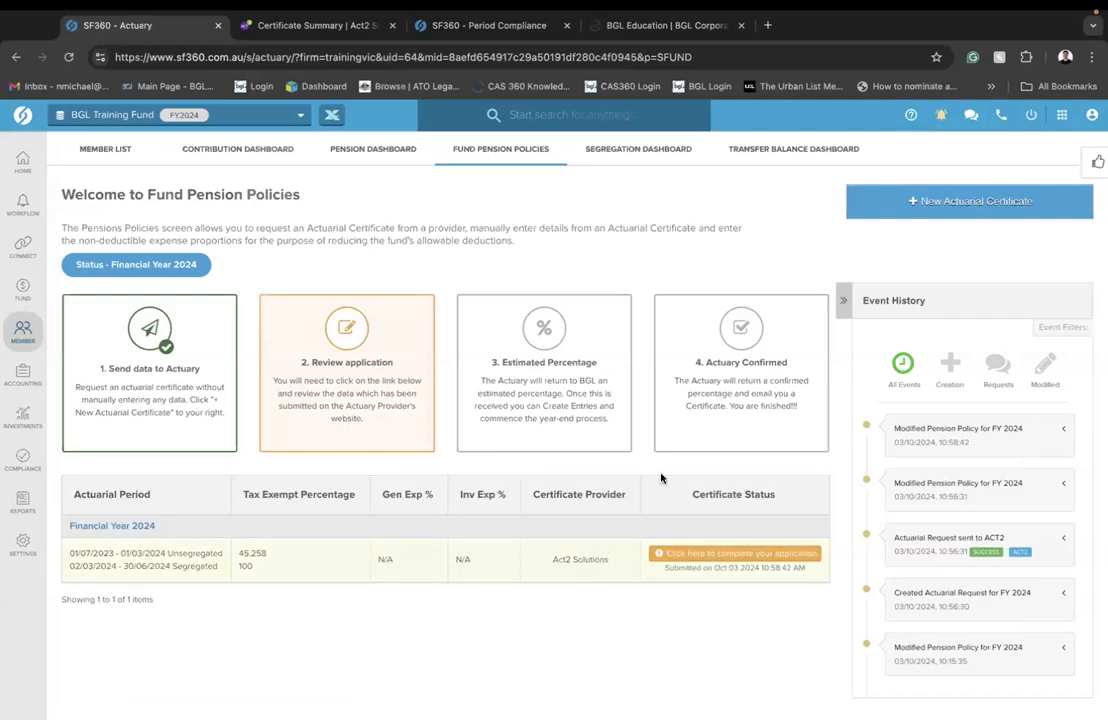
Step: Submit another 2023/2024 actuarial certificate request to Act2 using only the proportionate method to calculate ECPI for the entire year
click(860, 201)
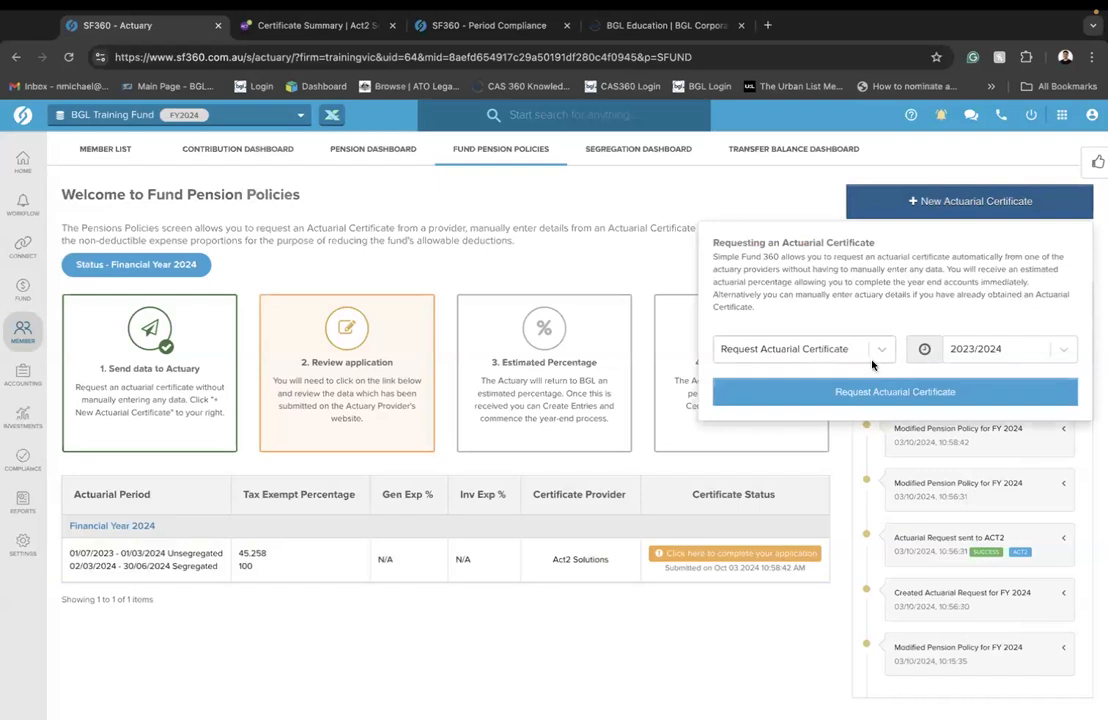
click(896, 392)
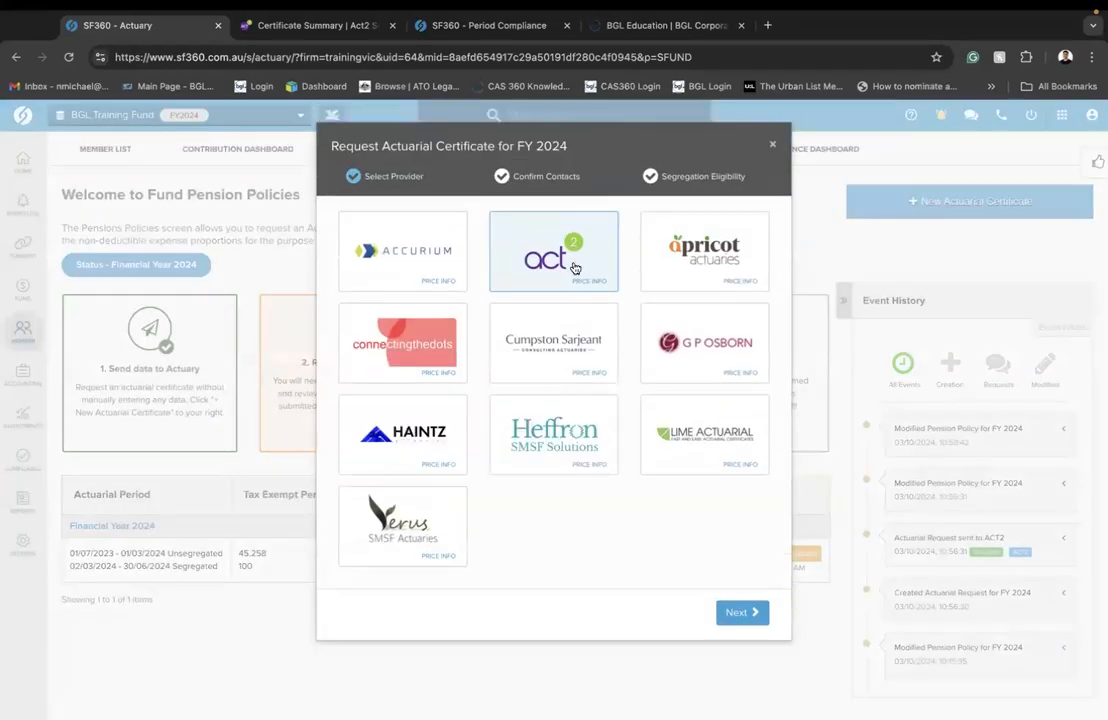
click(742, 612)
click(732, 436)
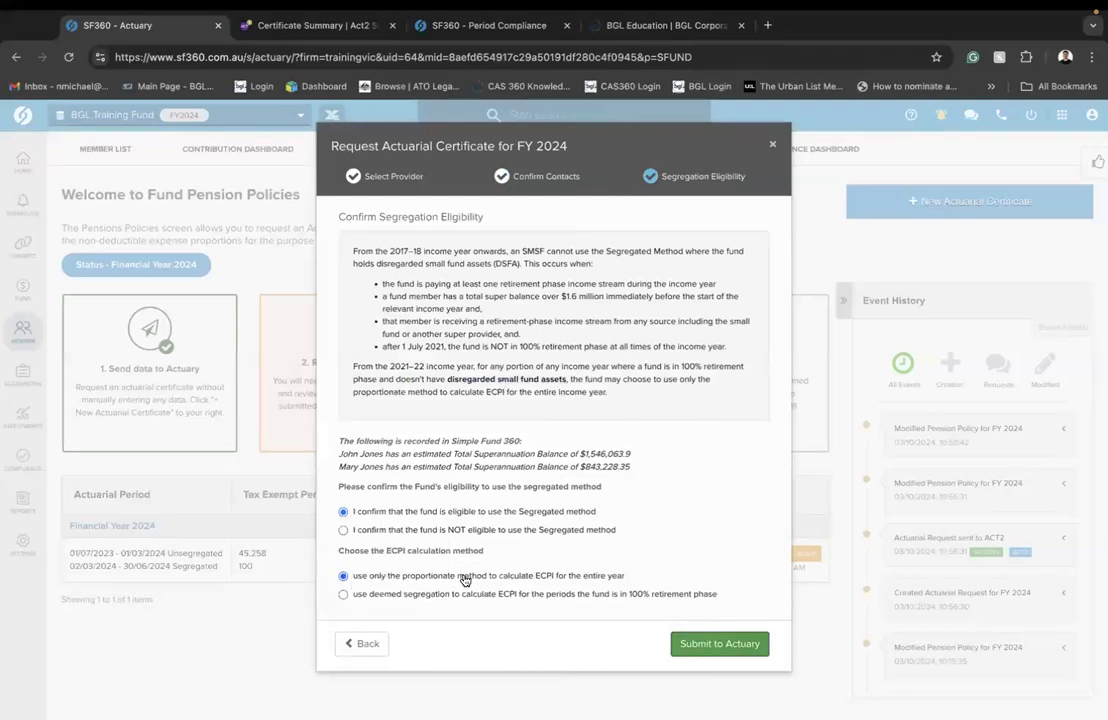
click(708, 644)
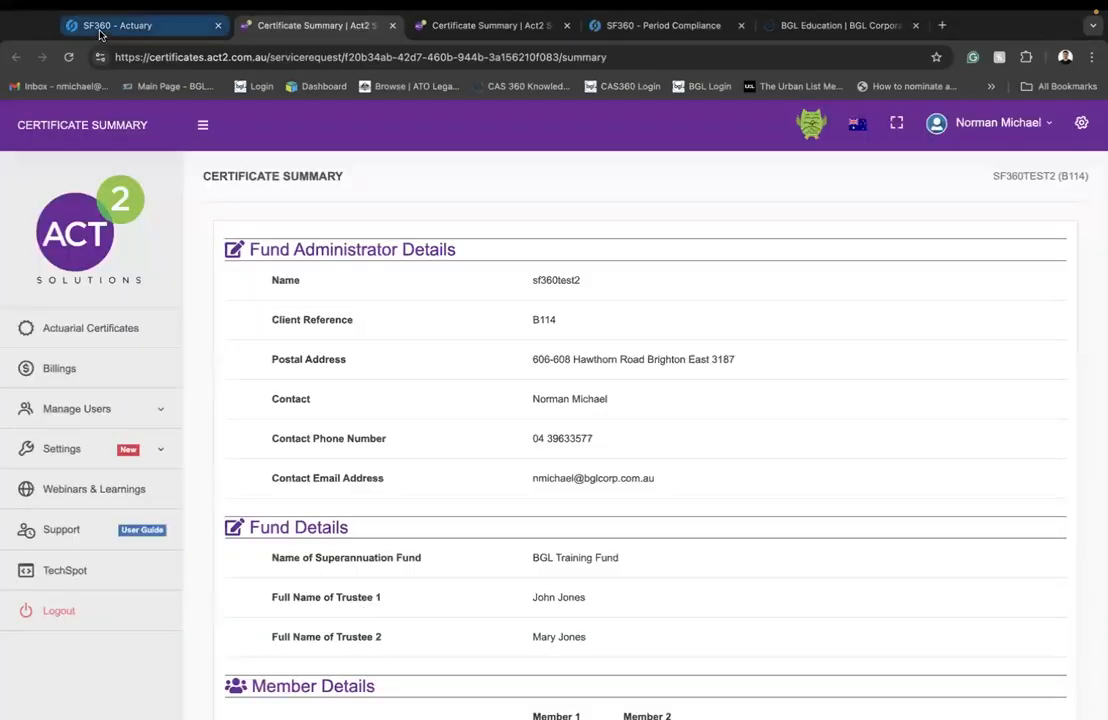
Step: Return to Simple Fund 360, review the updated FY 2024 pension policy, and save it
click(101, 28)
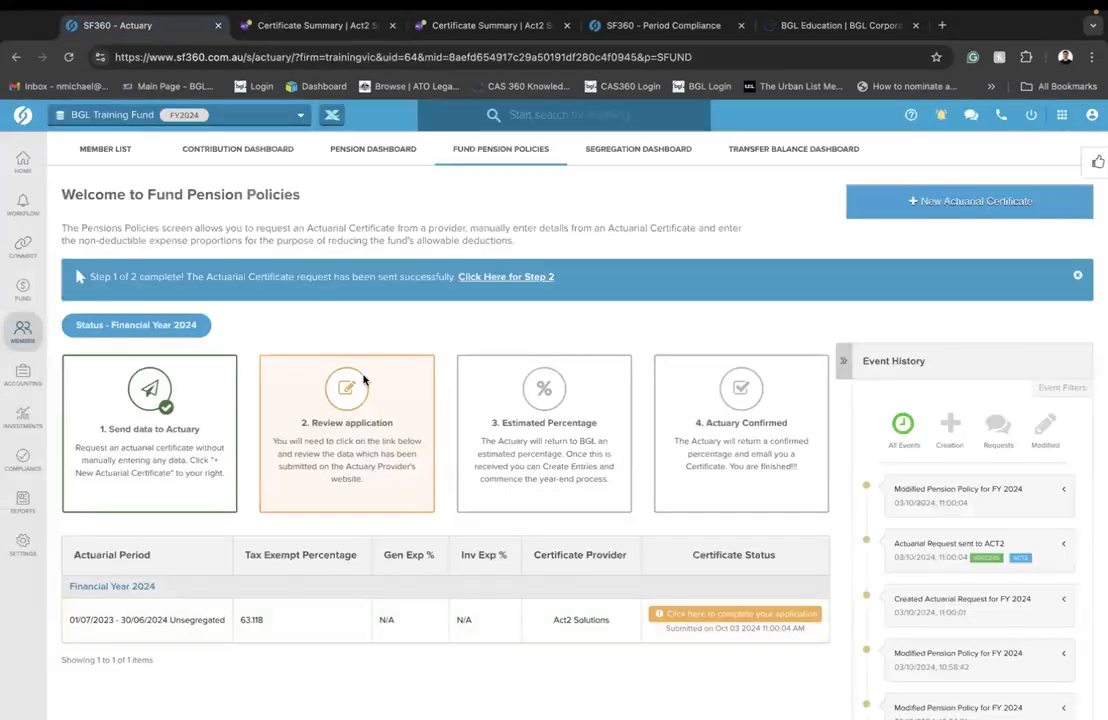
click(425, 616)
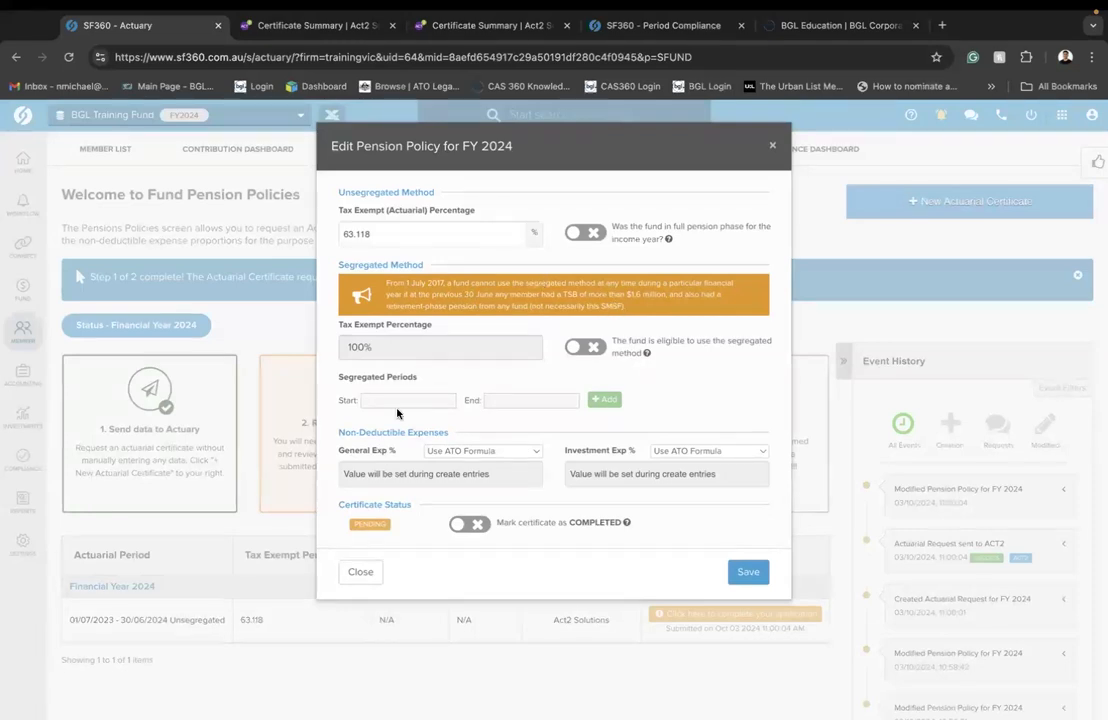
click(742, 576)
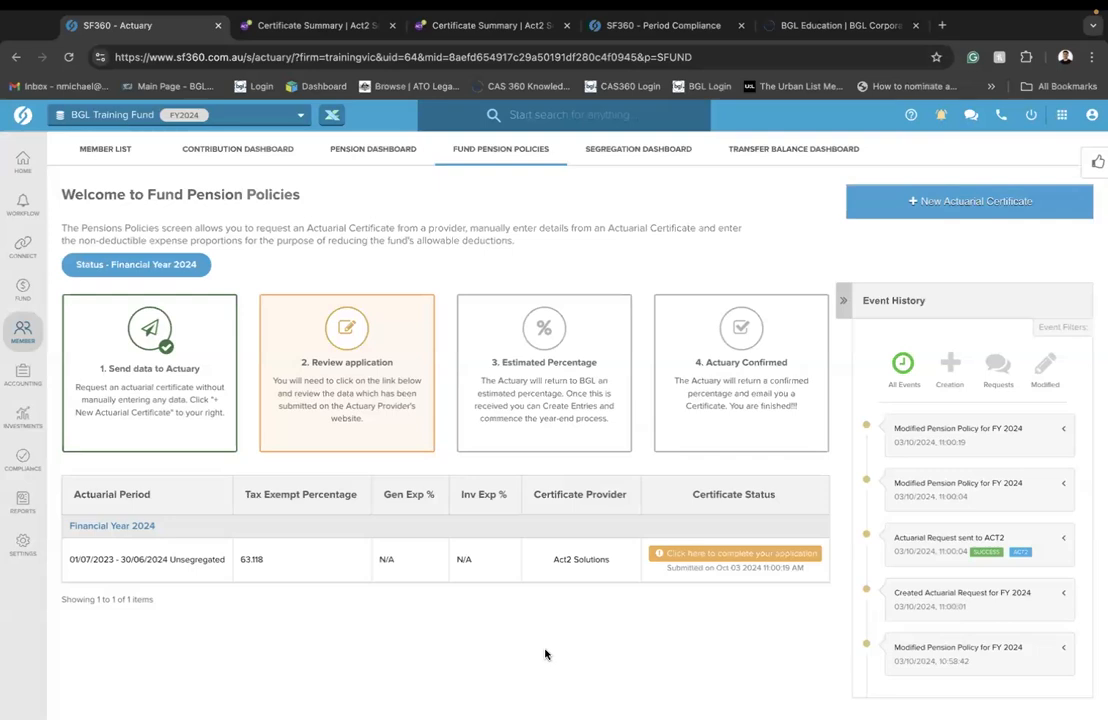
Step: Try Use Actuarial % for the policy's general expenses, set it back to Use ATO Formula, and save the policy
click(485, 566)
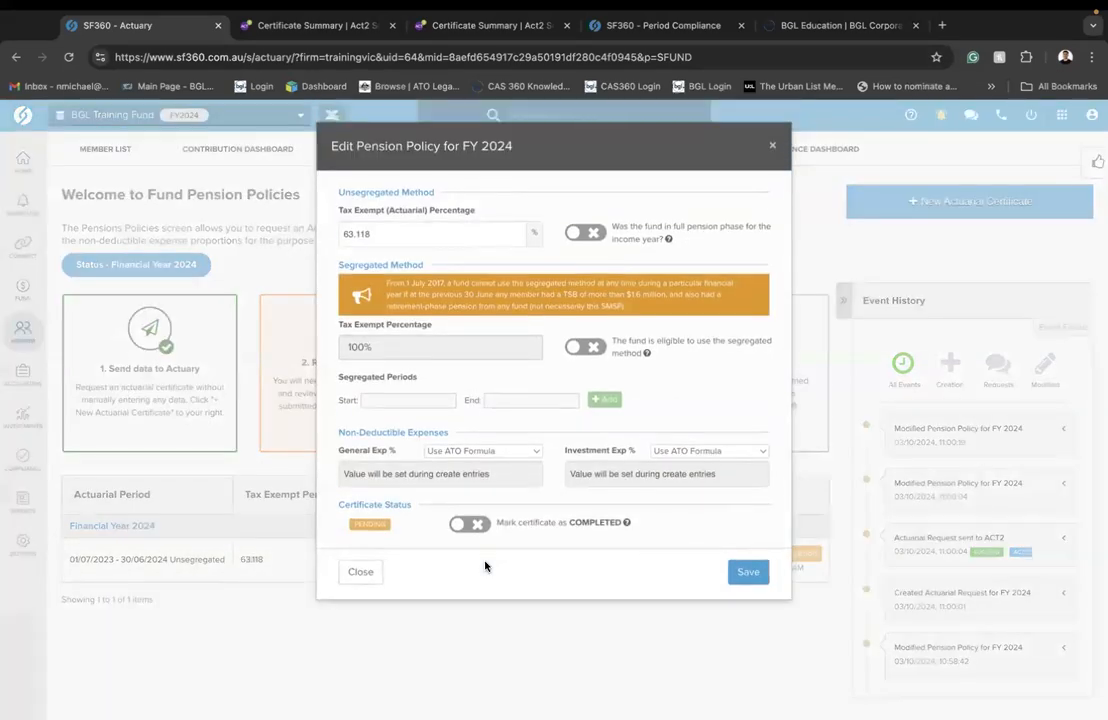
click(512, 453)
click(553, 475)
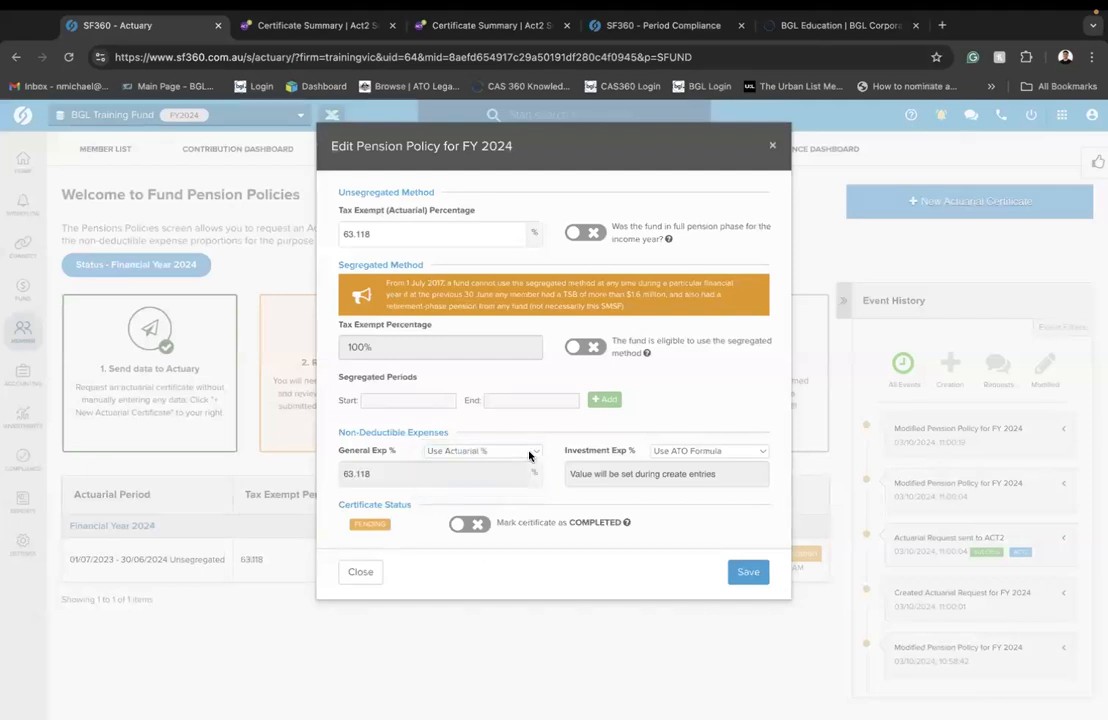
click(523, 454)
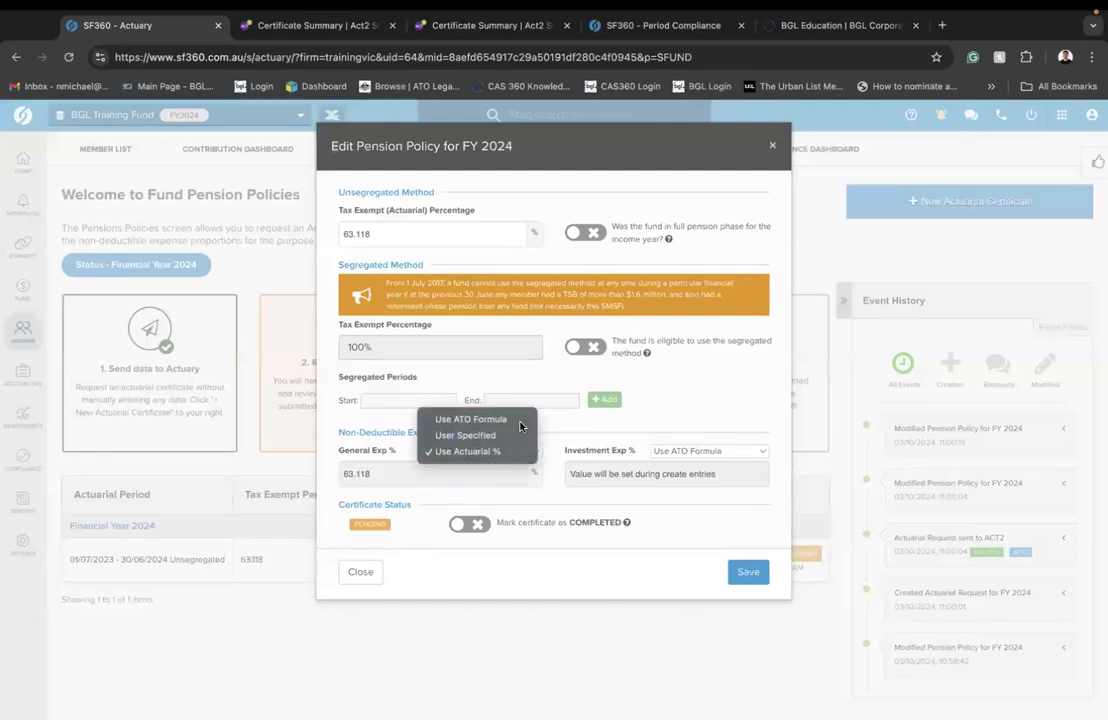
click(482, 419)
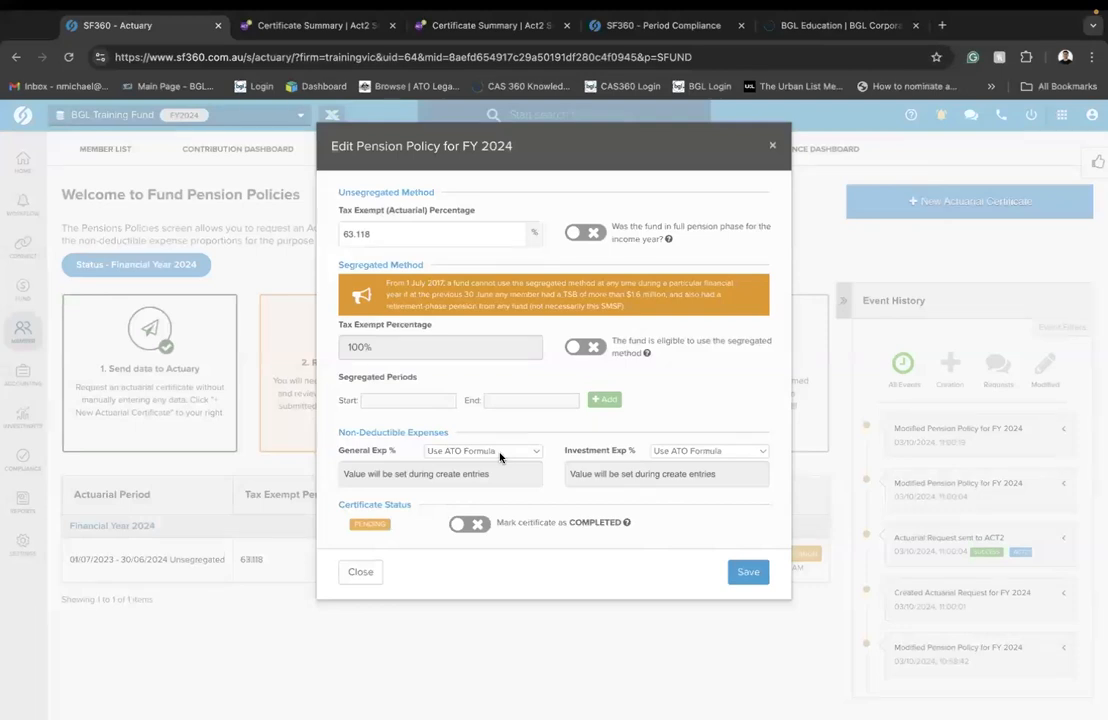
click(750, 572)
Step: Open Period Compliance to view the create entries period from 02/03/2024 to 30/06/2024
mouse_move(43, 473)
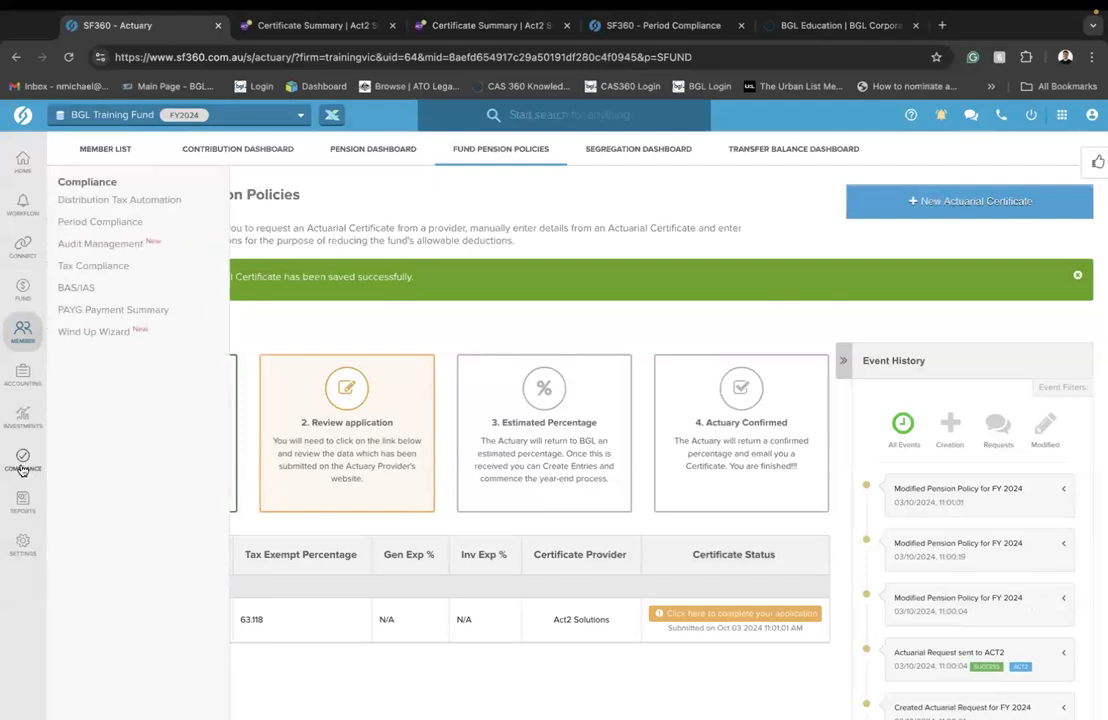
click(90, 220)
click(1064, 230)
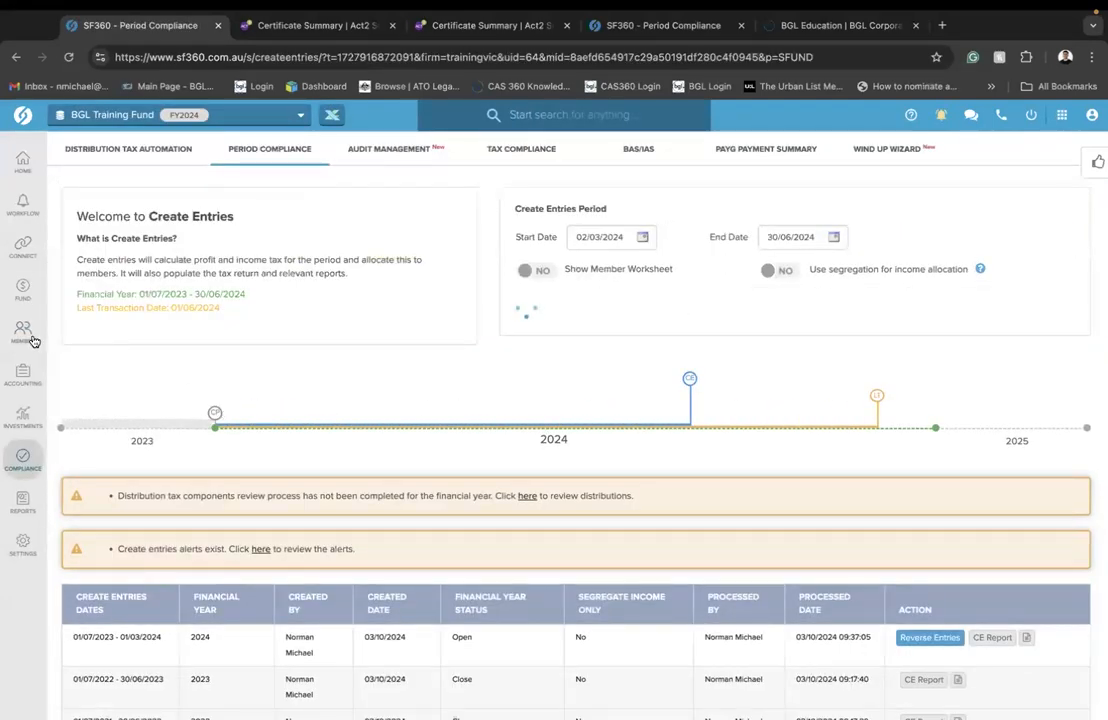
Step: Open the FY 2024 policy in Fund Pension Policies and set both general and investment expenses to Use Actuarial %
mouse_move(24, 338)
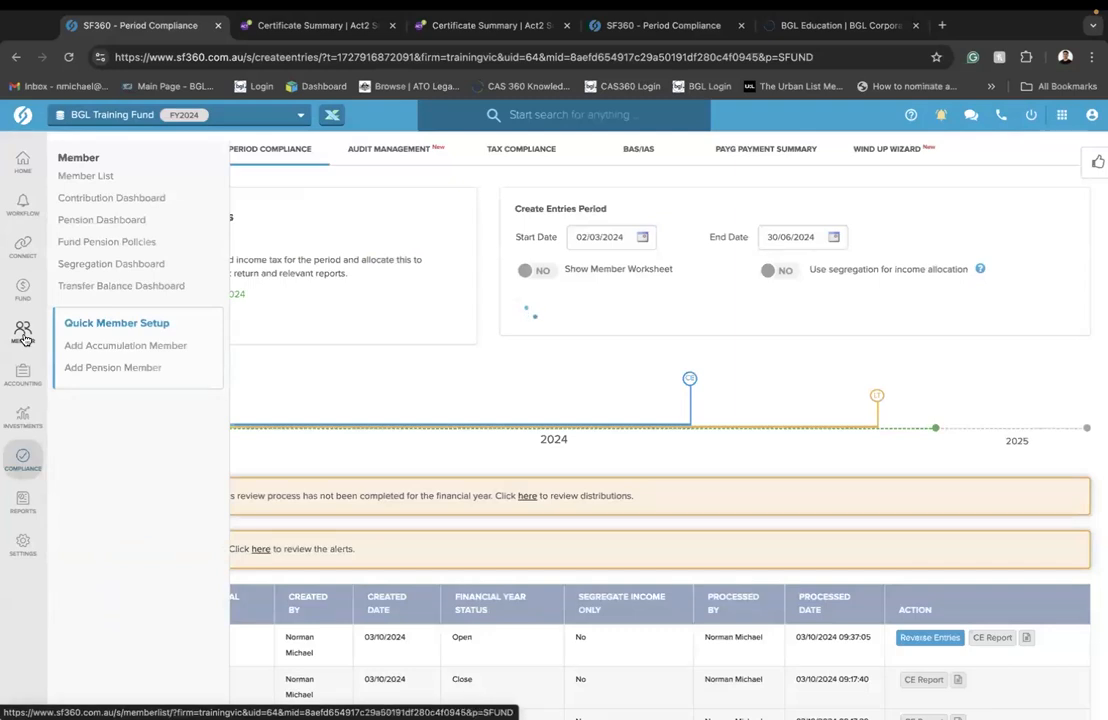
click(139, 247)
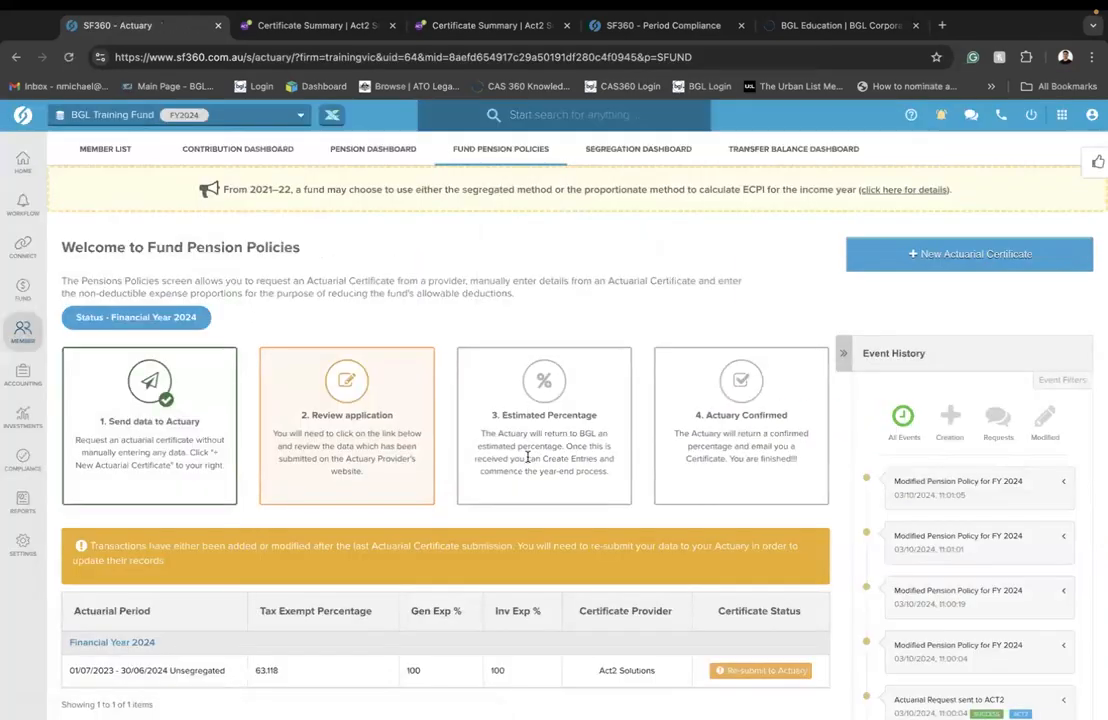
click(453, 621)
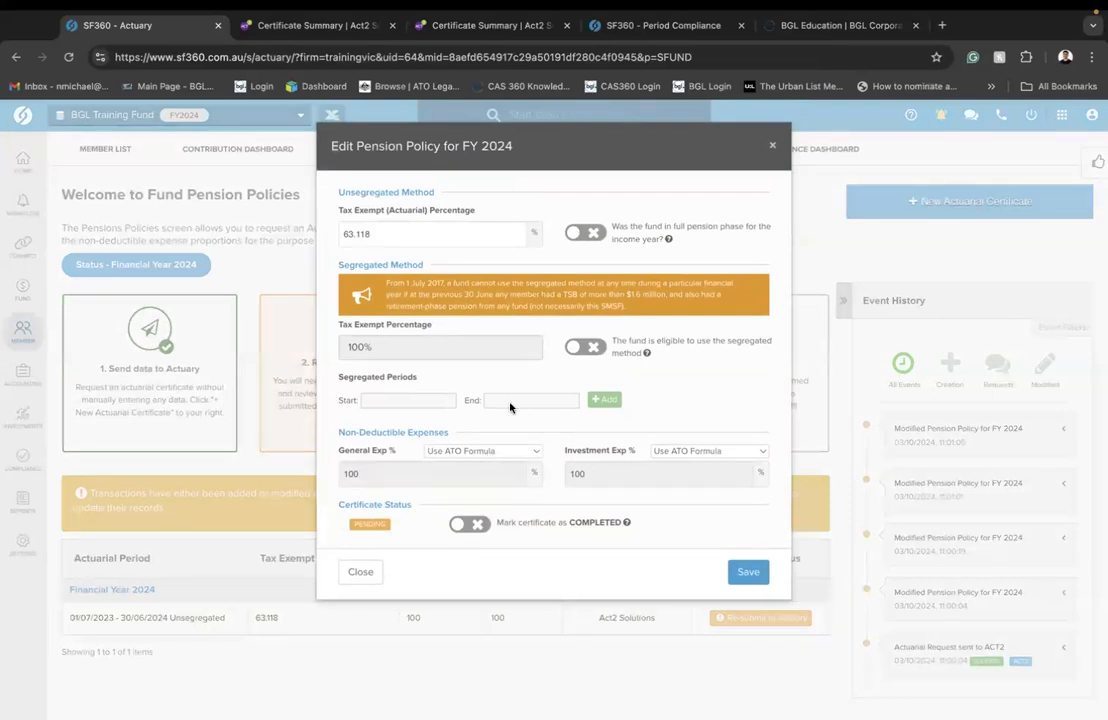
click(515, 451)
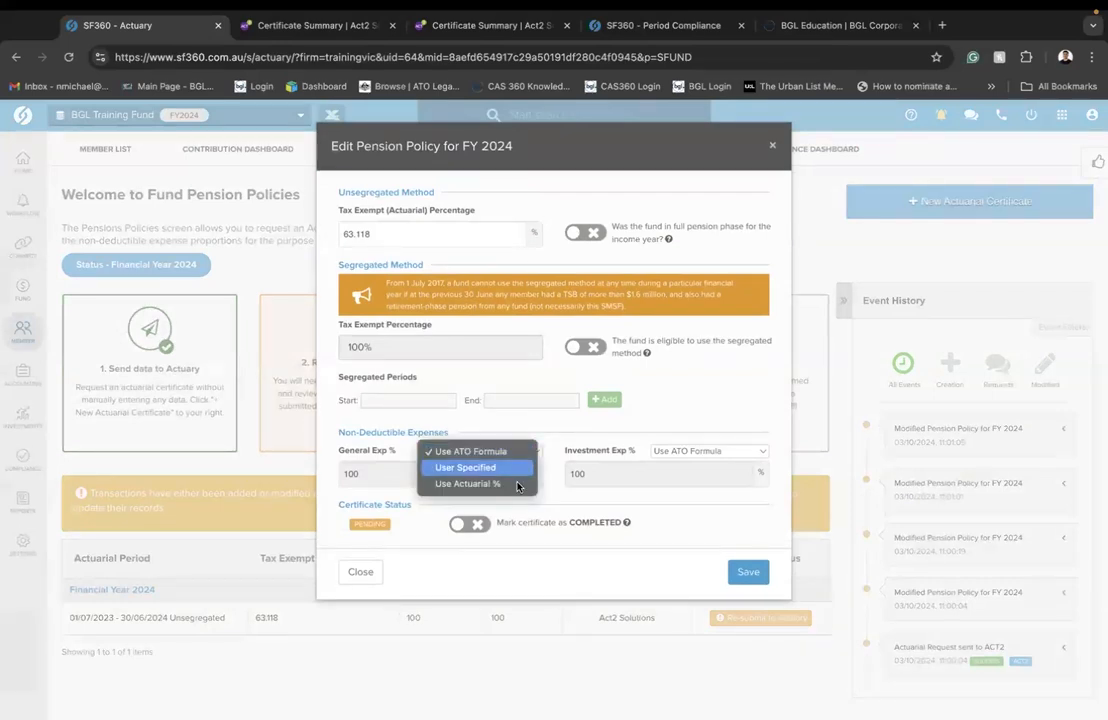
click(517, 484)
click(708, 451)
click(708, 483)
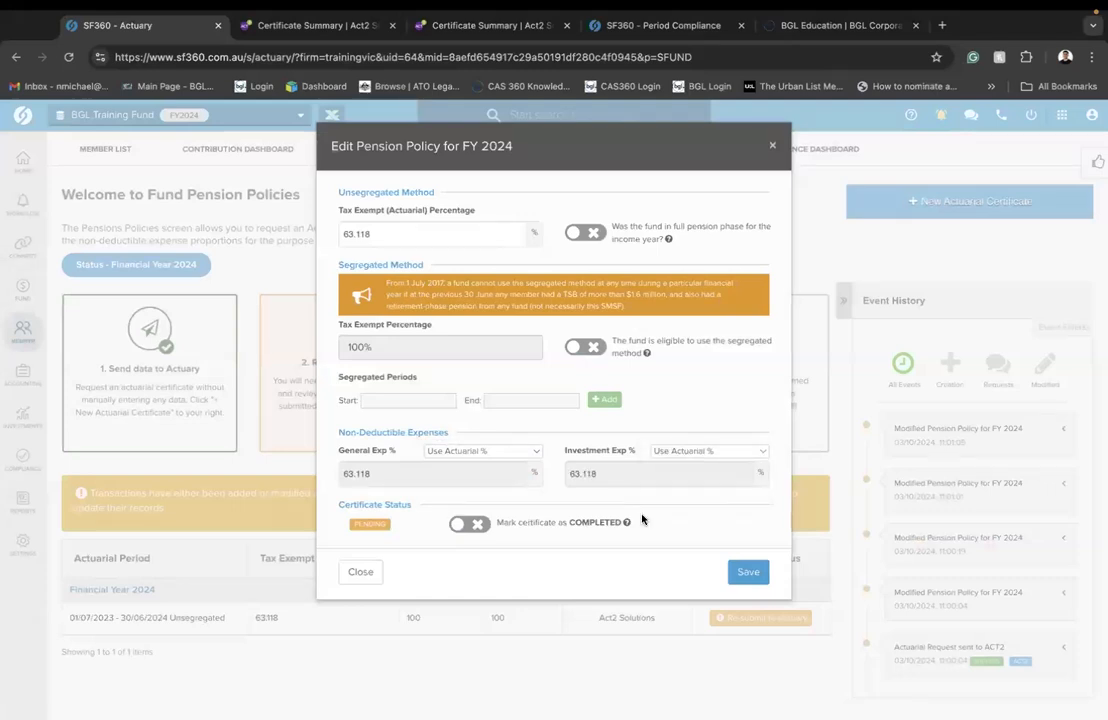
Step: Try Use ATO Formula for the policy's general expenses, and set them back to Use Actuarial %
click(518, 451)
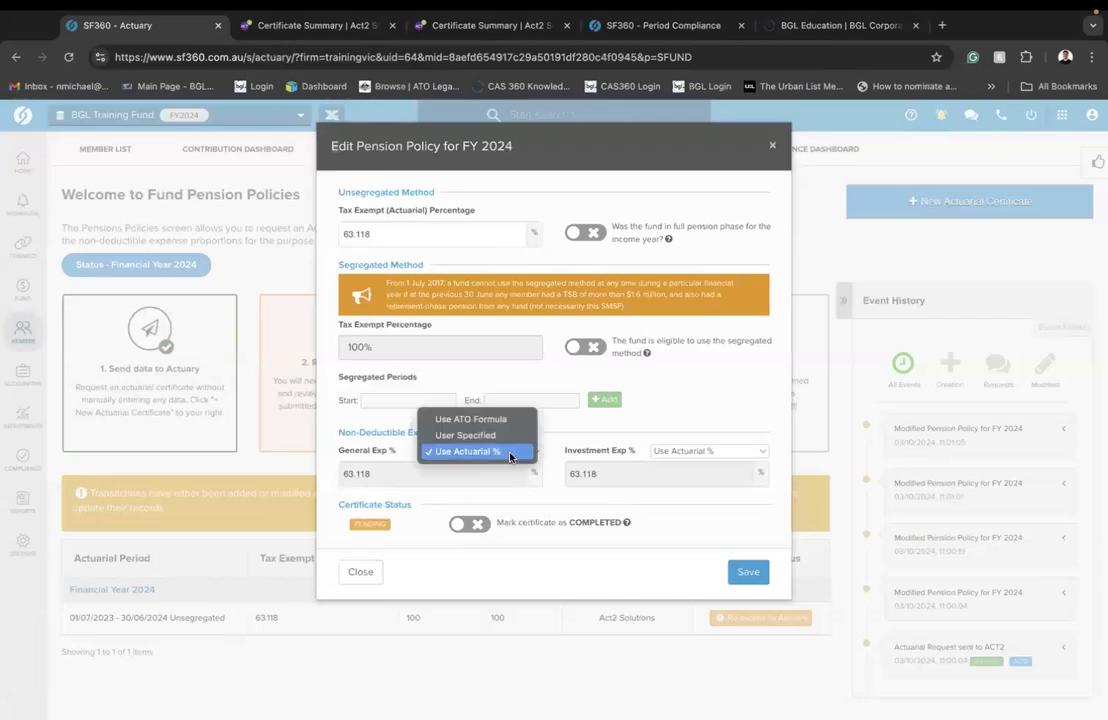
click(450, 418)
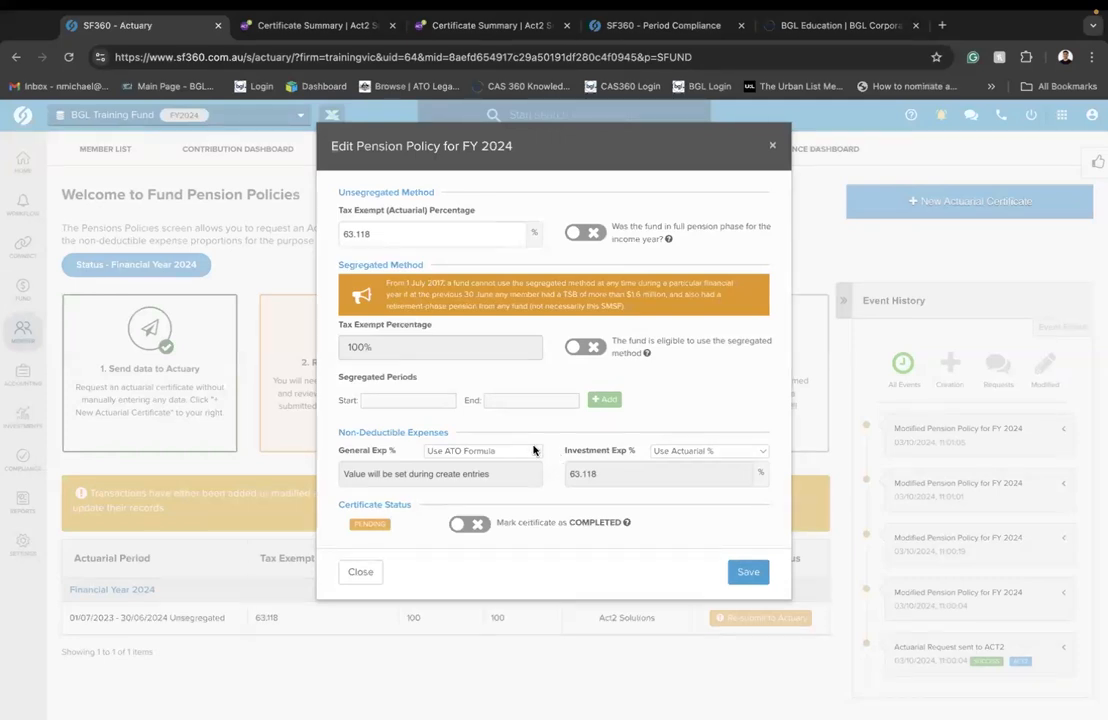
click(515, 451)
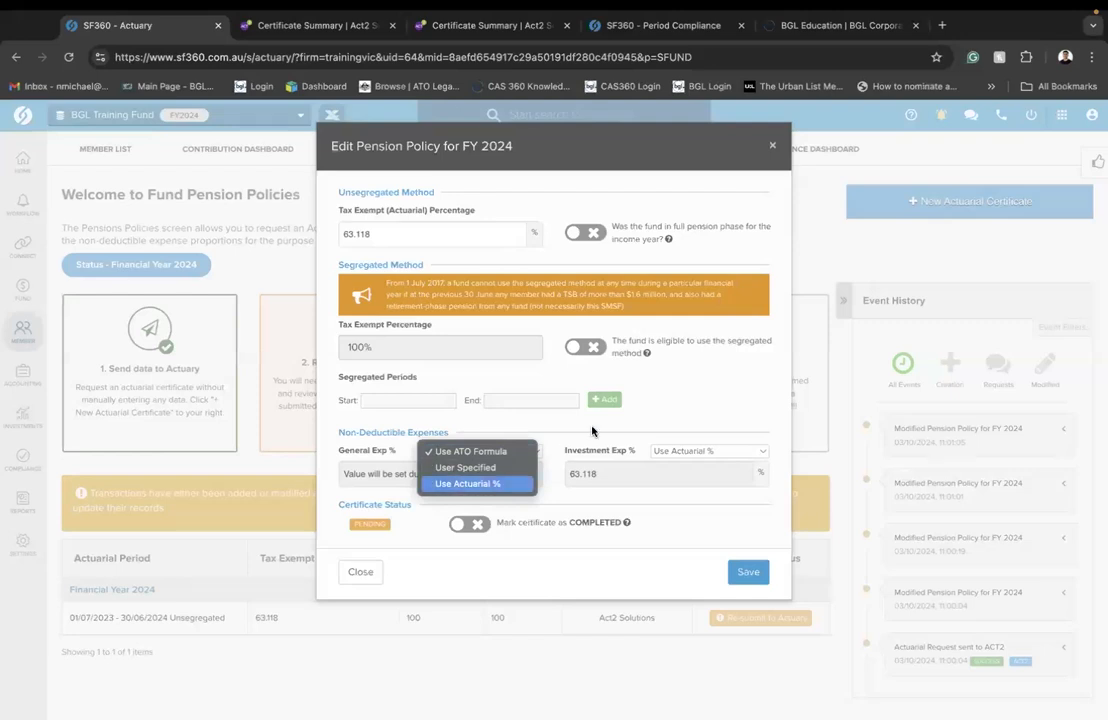
click(513, 484)
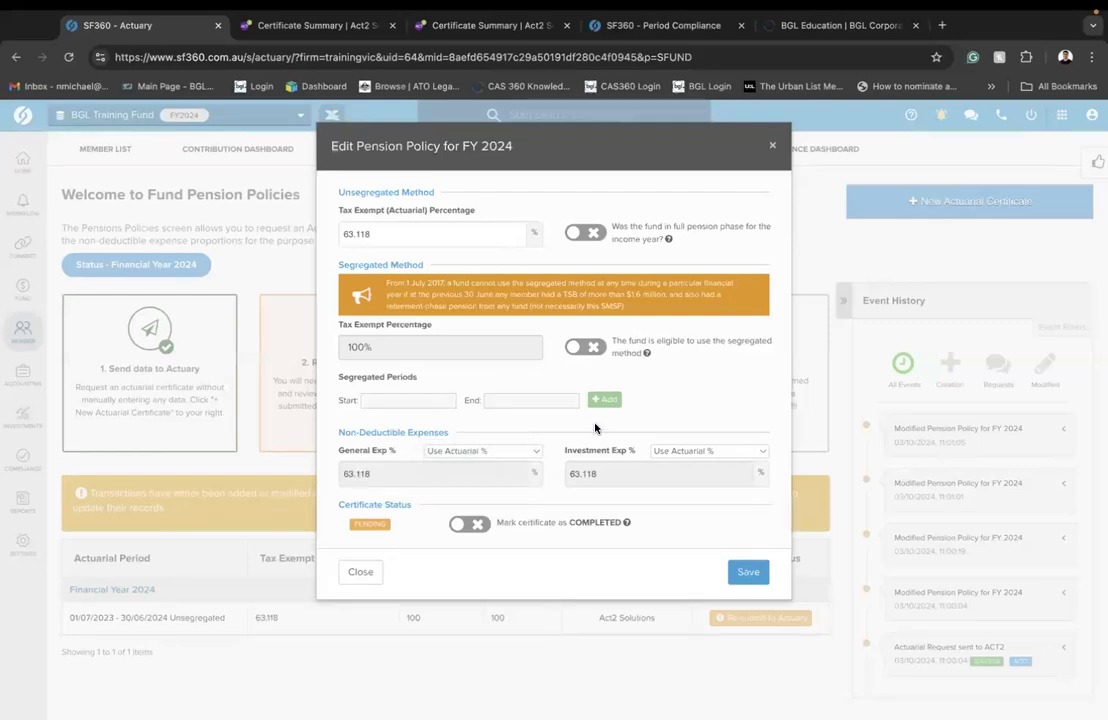
Step: Save the FY 2024 pension policy and review its tax exempt and expense percentages in the policy list
click(746, 572)
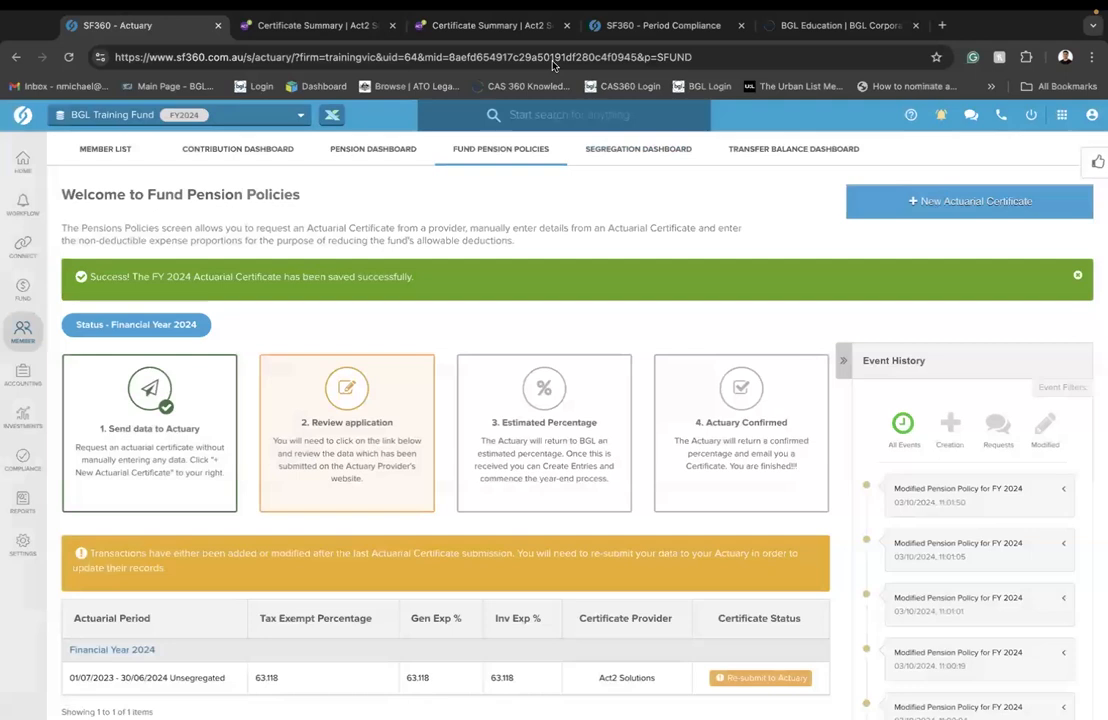
scroll(532, 317, down, 2)
scroll(532, 317, up, 1)
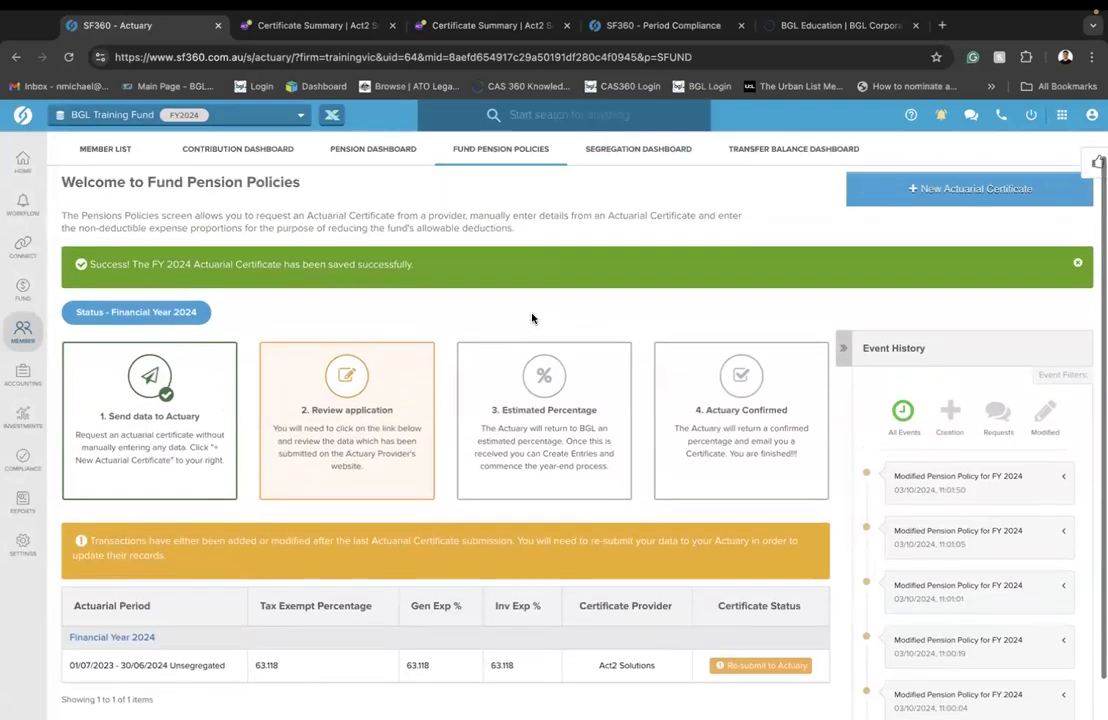
scroll(411, 267, down, 1)
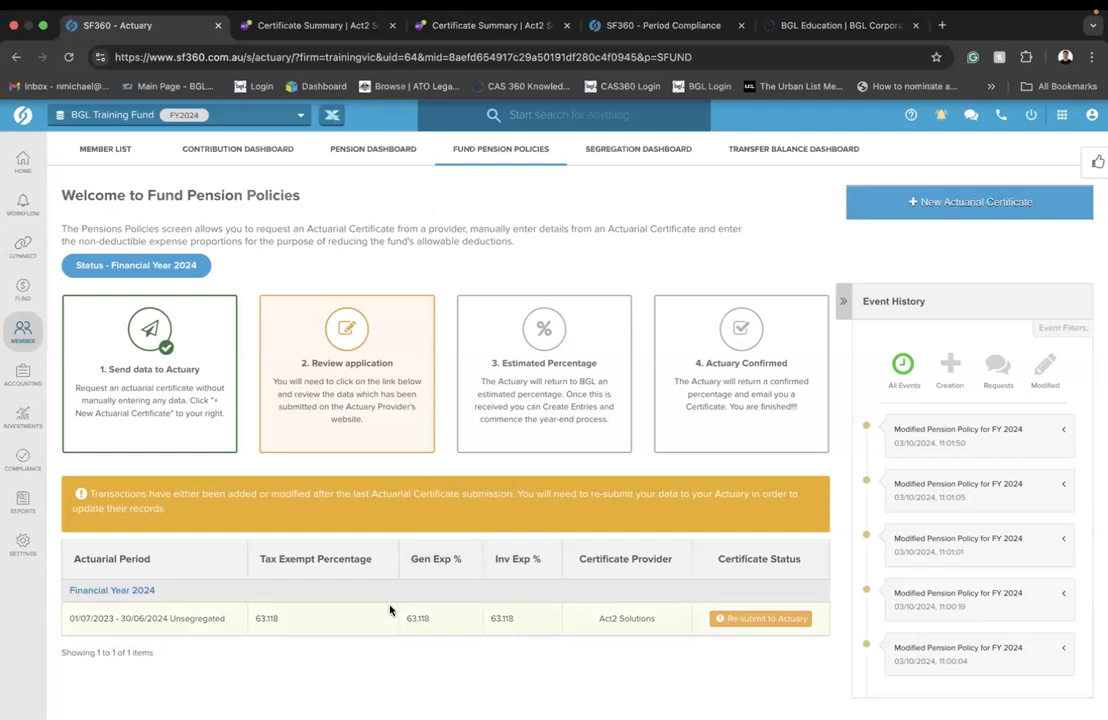
click(935, 201)
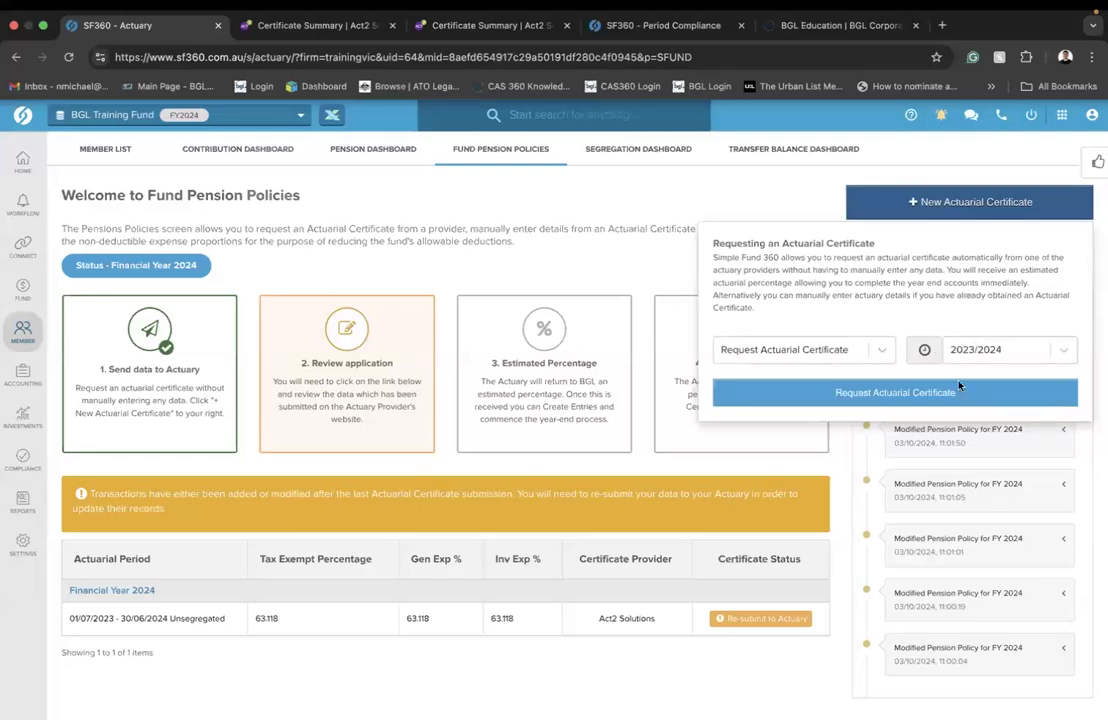
click(928, 397)
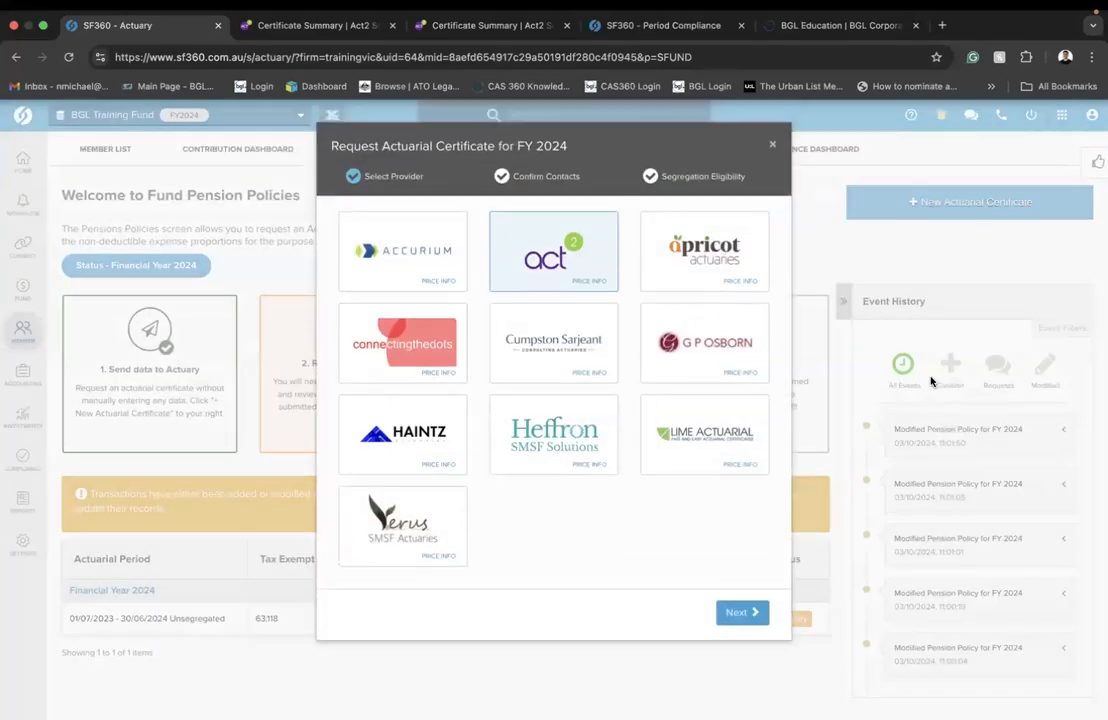
click(772, 145)
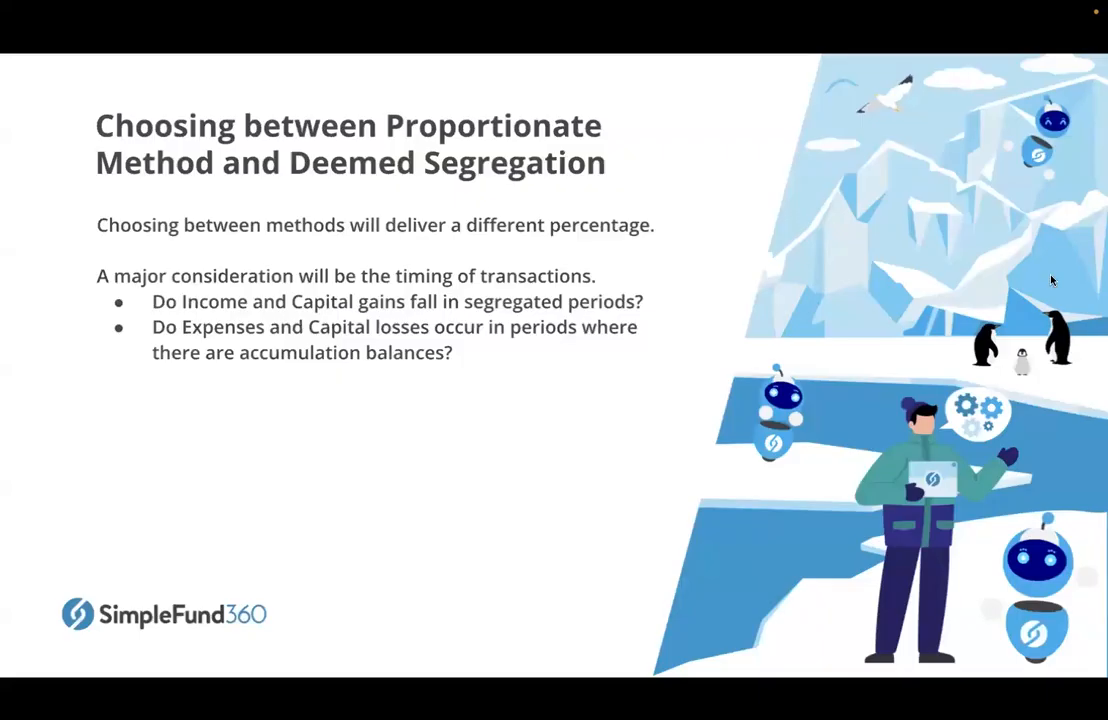
click(820, 396)
key(Left)
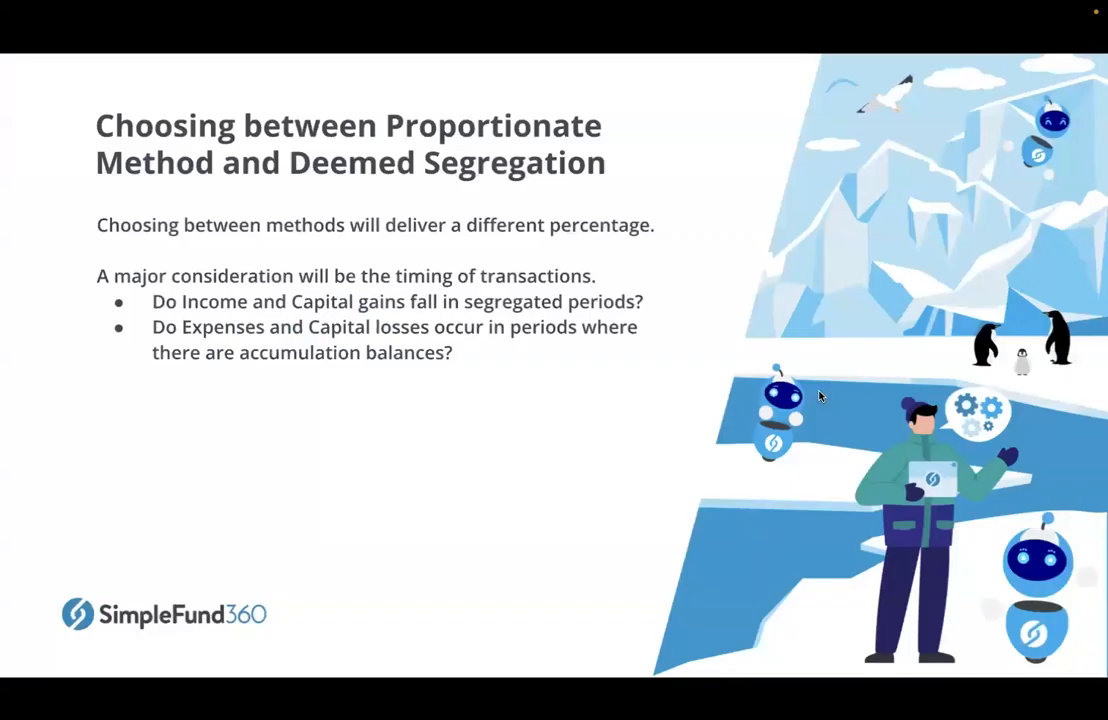